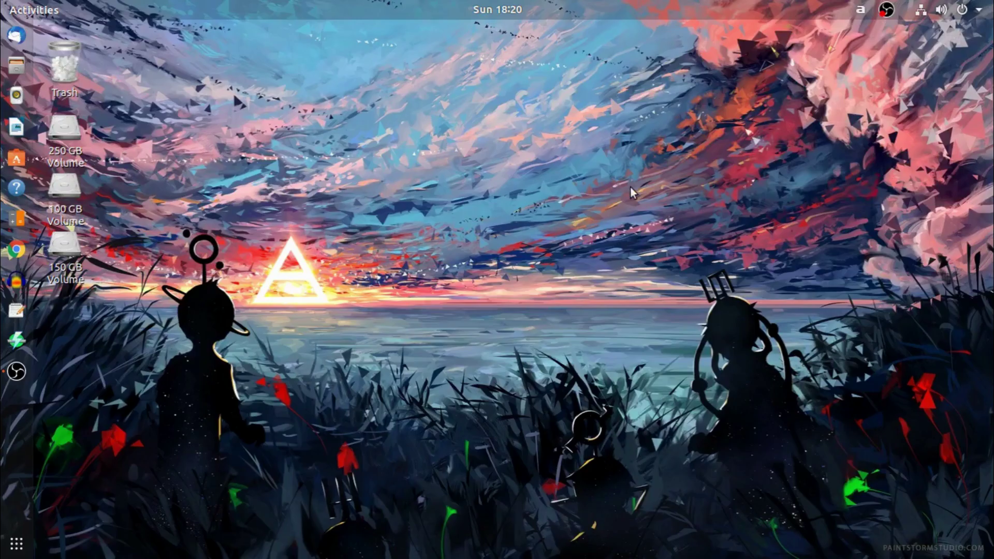
Launch Audacity with project 1049 and select its empty stereo track.
{"action": "left_click", "coordinate": [16, 282]}
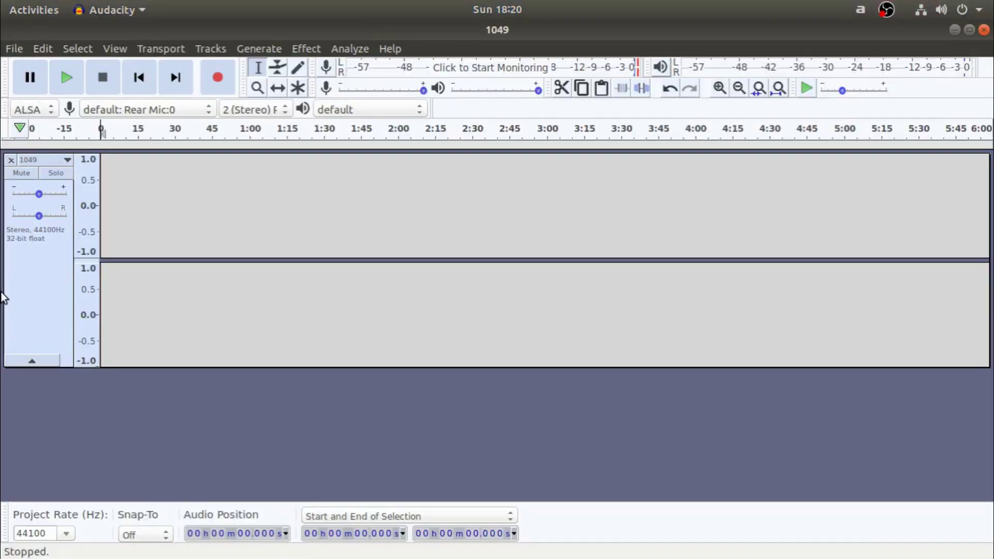
{"action": "left_click", "coordinate": [48, 300]}
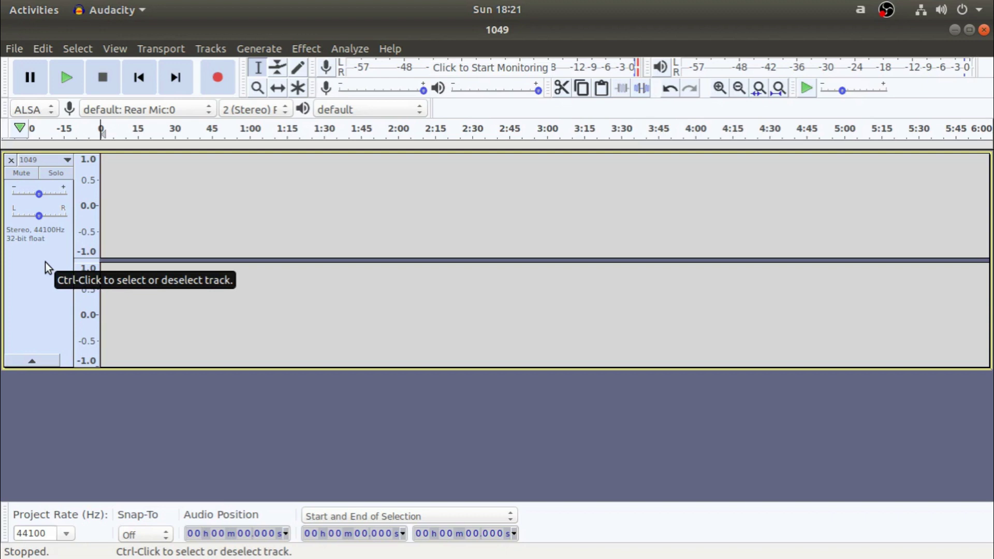
Record a roughly 11-second voice clip into the stereo track and zoom in on it.
{"action": "key", "text": "r"}
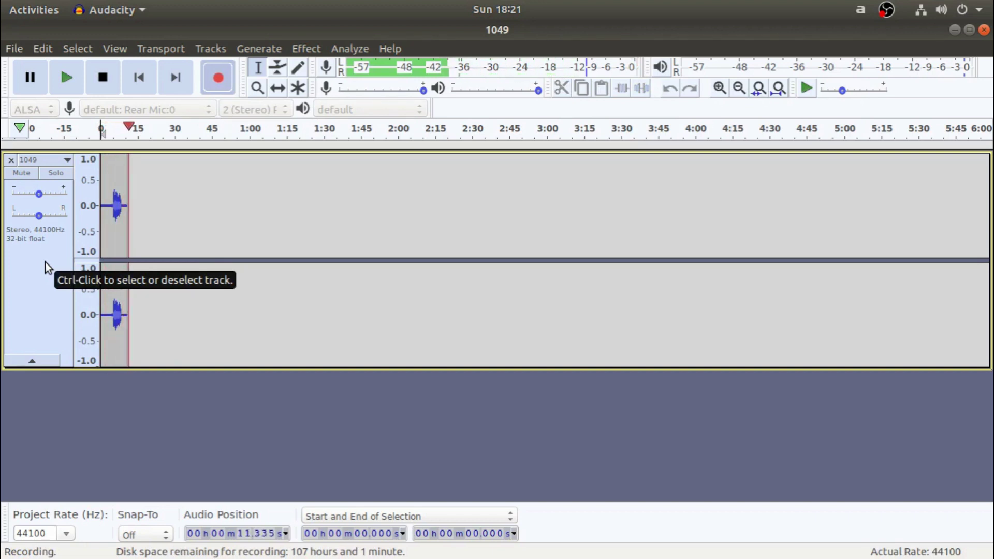
{"action": "key", "text": "space"}
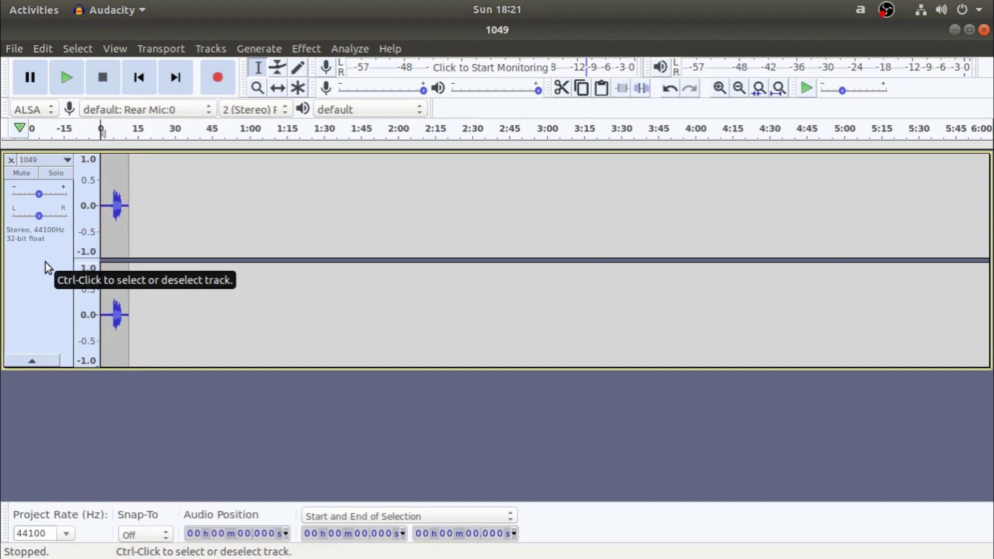
{"action": "left_click", "coordinate": [721, 96]}
Zoom in, select the silence from 0 to 5.17 s, then zoom back out to the full clip.
{"action": "left_click", "coordinate": [721, 97]}
{"action": "left_click", "coordinate": [721, 97]}
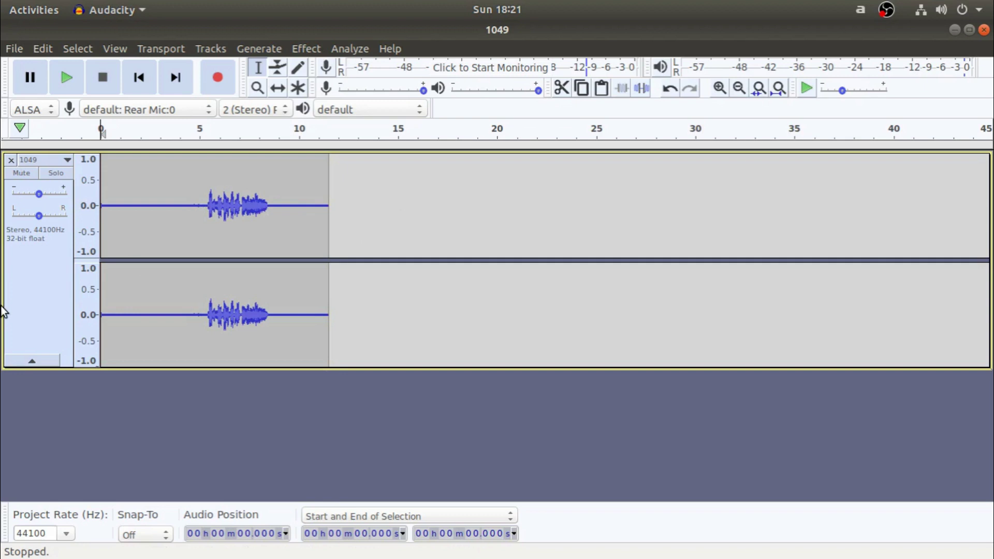
{"action": "left_click", "coordinate": [179, 207]}
{"action": "left_click_drag", "start_coordinate": [201, 207], "coordinate": [100, 206]}
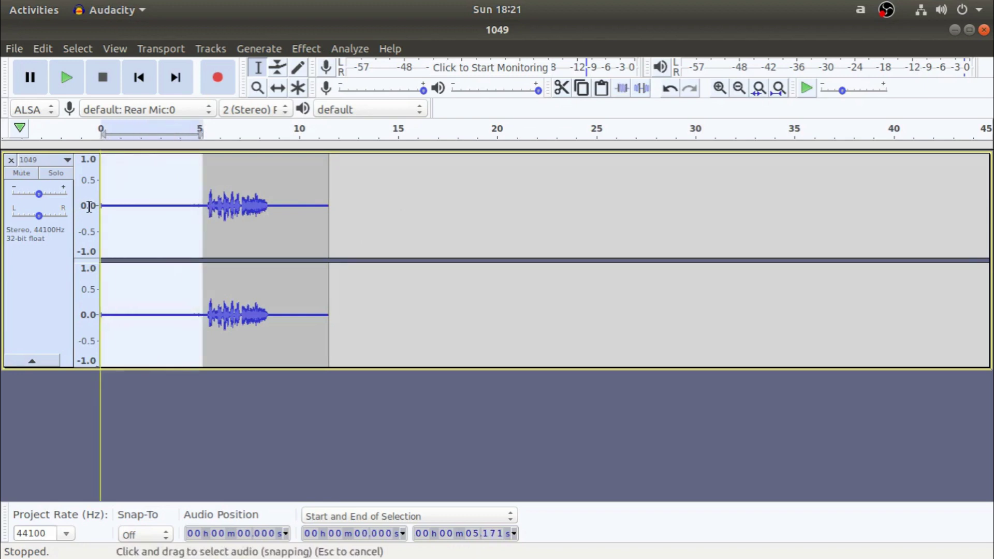
{"action": "left_click", "coordinate": [720, 88]}
{"action": "double_click", "coordinate": [719, 88]}
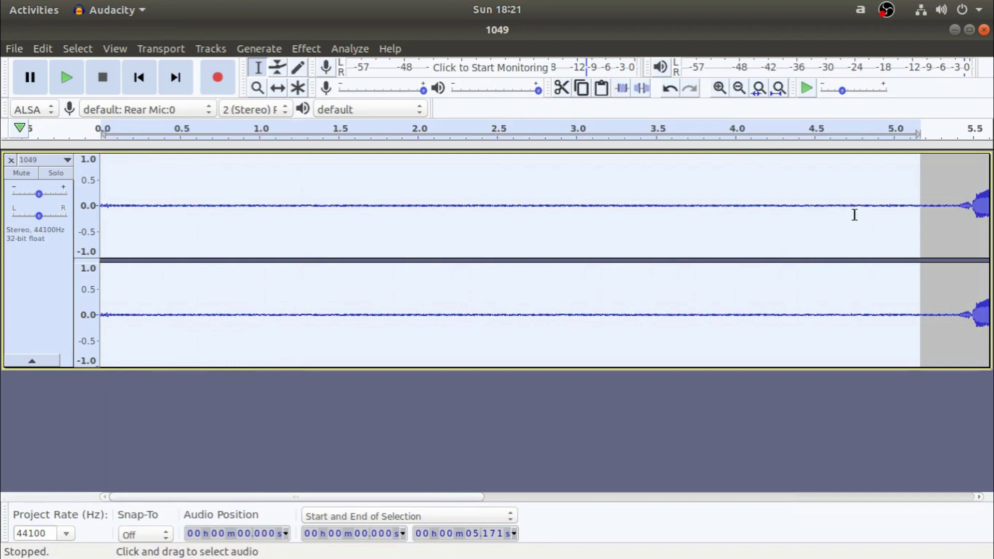
{"action": "left_click", "coordinate": [739, 88]}
{"action": "left_click", "coordinate": [739, 88]}
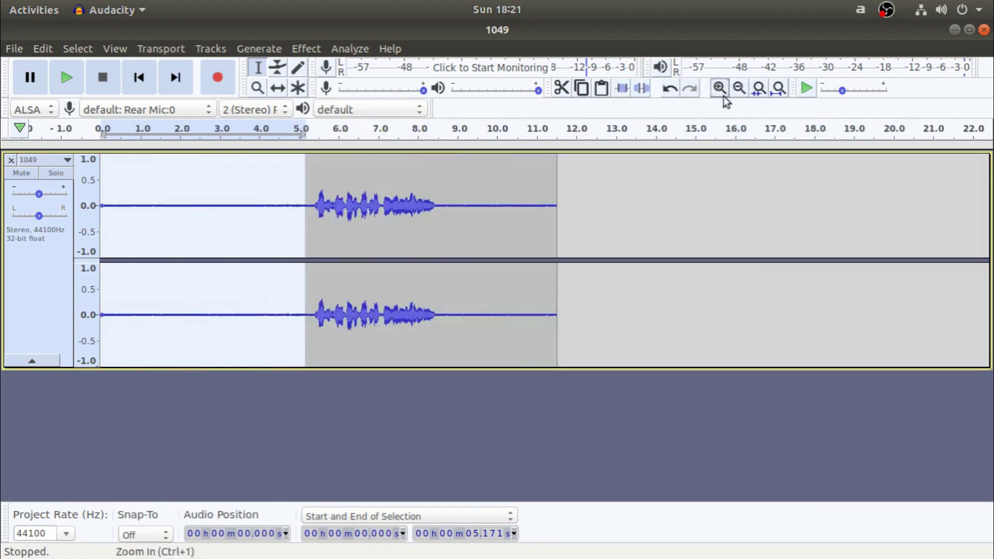
Reselect the opening silence from 0 to 5.263 s and bring up the effects list.
{"action": "left_click", "coordinate": [57, 287]}
{"action": "left_click_drag", "start_coordinate": [308, 213], "coordinate": [85, 196]}
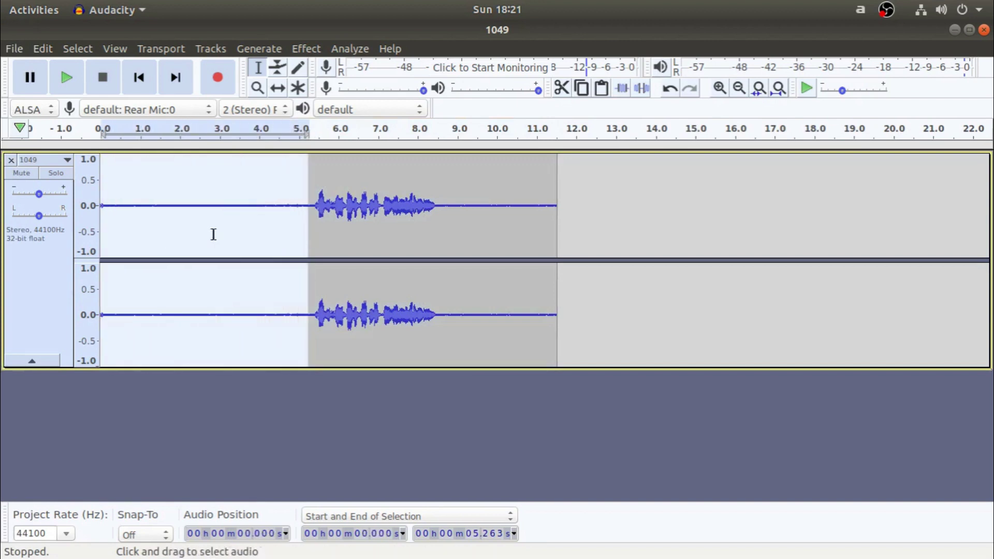
{"action": "left_click", "coordinate": [306, 48]}
{"action": "left_click", "coordinate": [350, 49]}
Capture the selected opening silence as the Noise Reduction noise profile.
{"action": "left_click", "coordinate": [308, 50]}
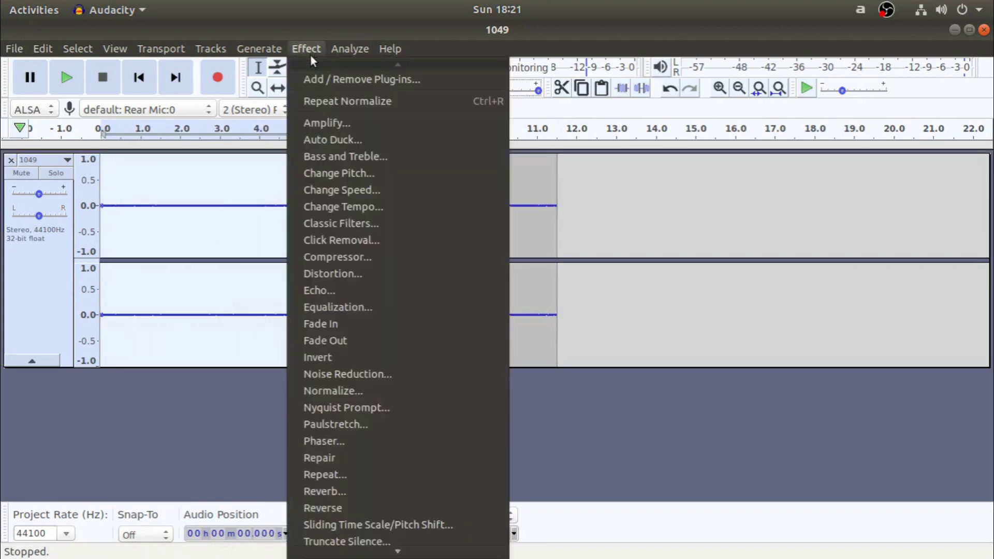
{"action": "left_click", "coordinate": [350, 373]}
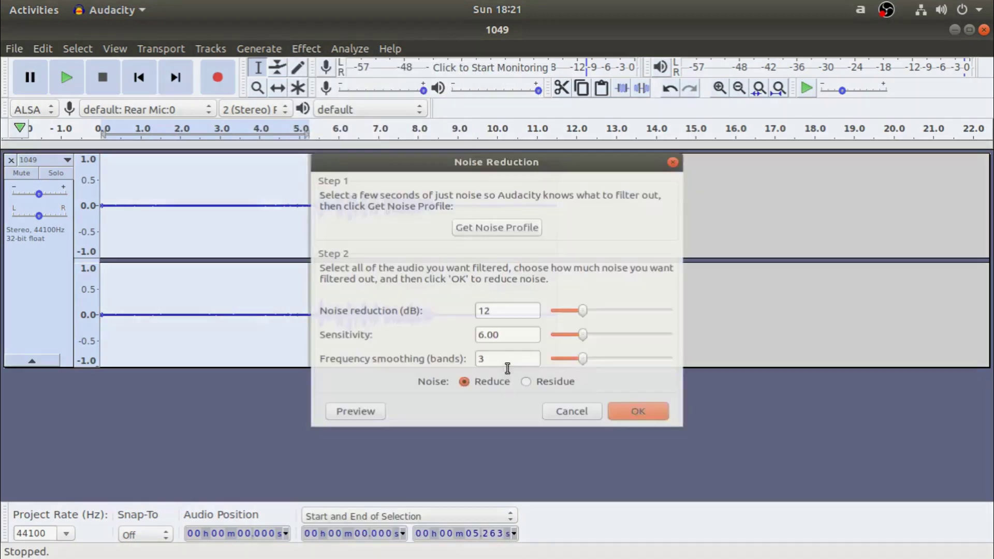
{"action": "left_click", "coordinate": [510, 217]}
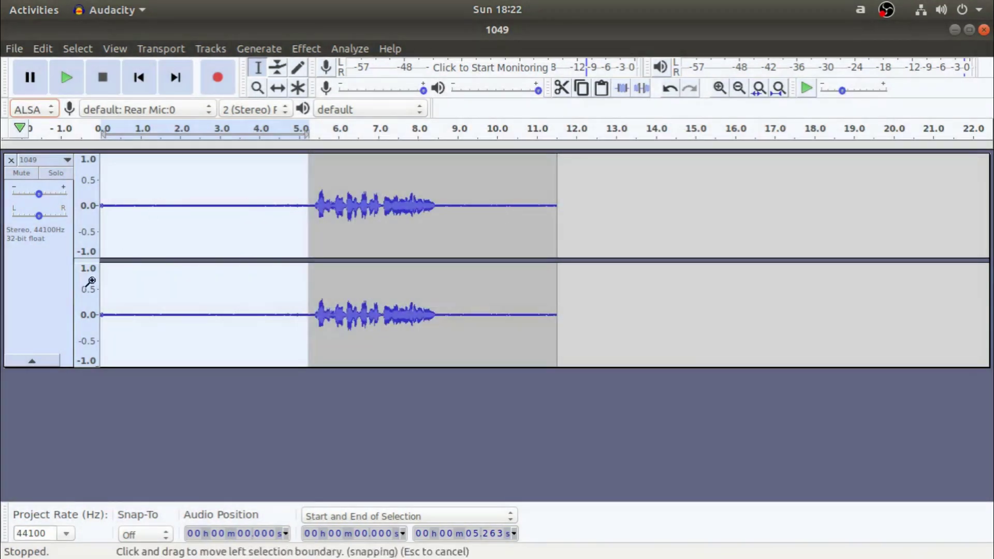
Select the whole recording and apply Noise Reduction to it.
{"action": "left_click_drag", "start_coordinate": [591, 239], "coordinate": [55, 248]}
{"action": "left_click", "coordinate": [59, 285]}
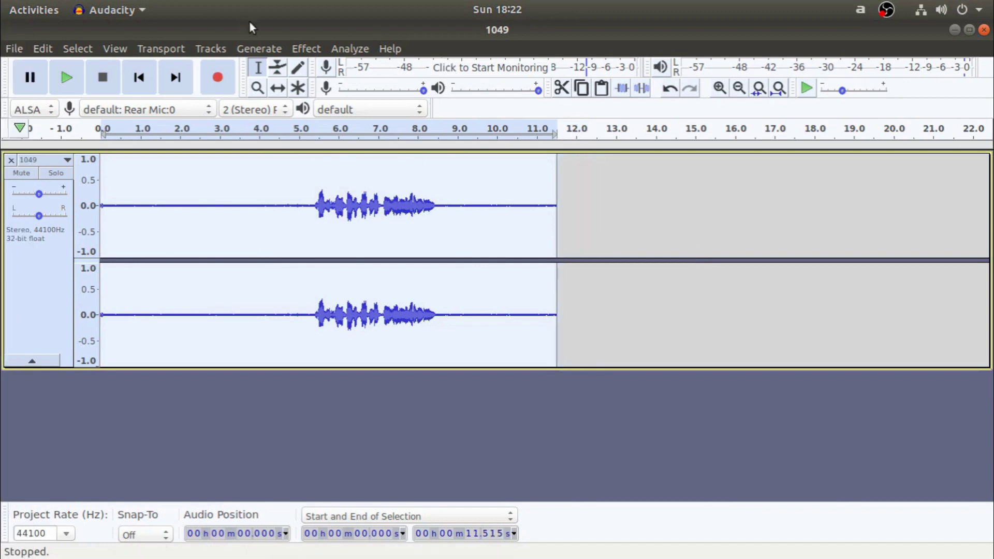
{"action": "left_click", "coordinate": [306, 48]}
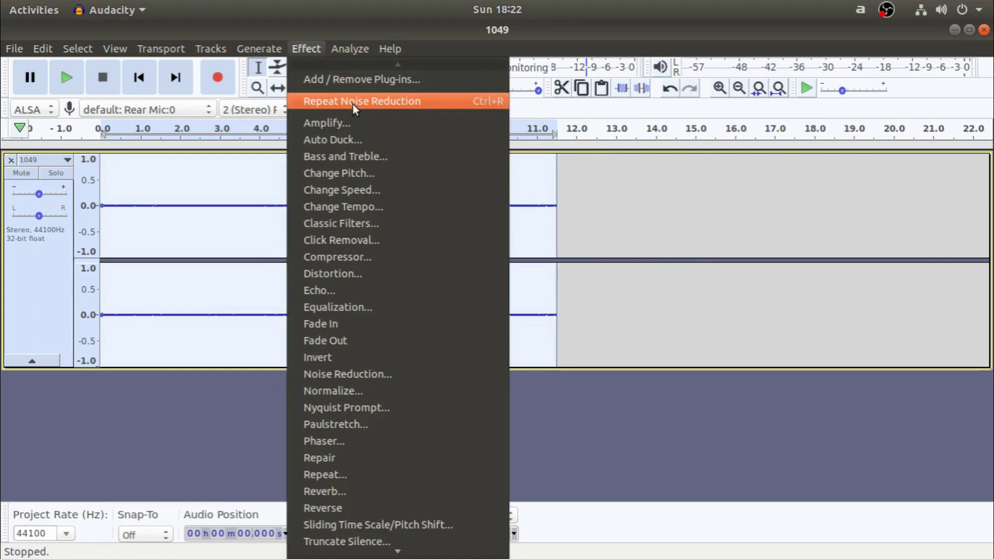
{"action": "left_click", "coordinate": [389, 373]}
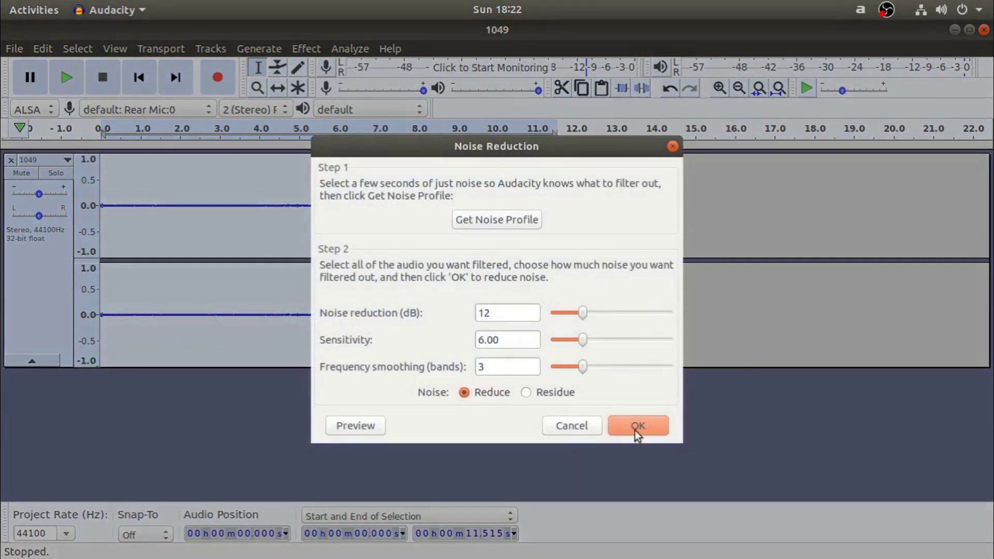
{"action": "left_click", "coordinate": [635, 426]}
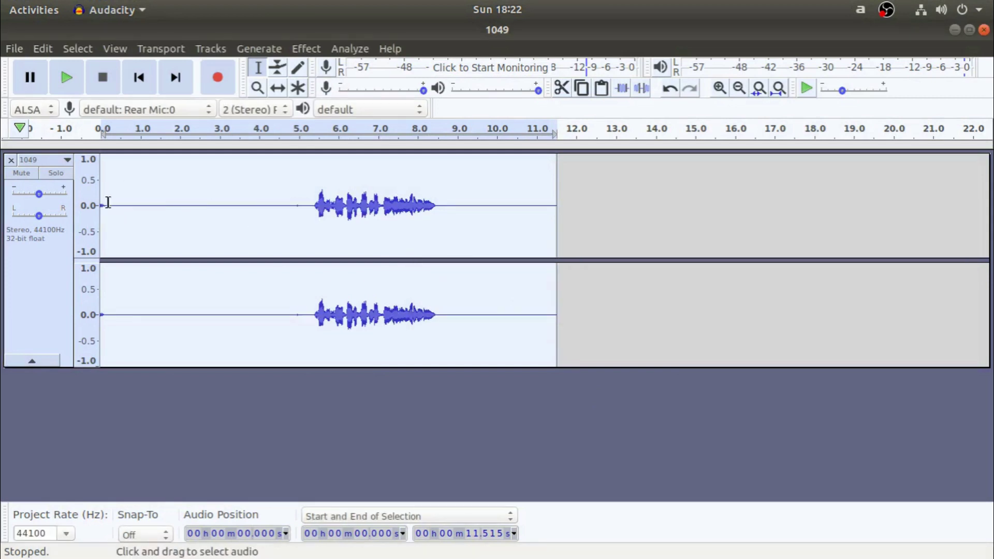
Play back the cleaned clip from about 5 s, then reselect the whole track.
{"action": "left_click_drag", "start_coordinate": [102, 204], "coordinate": [310, 205]}
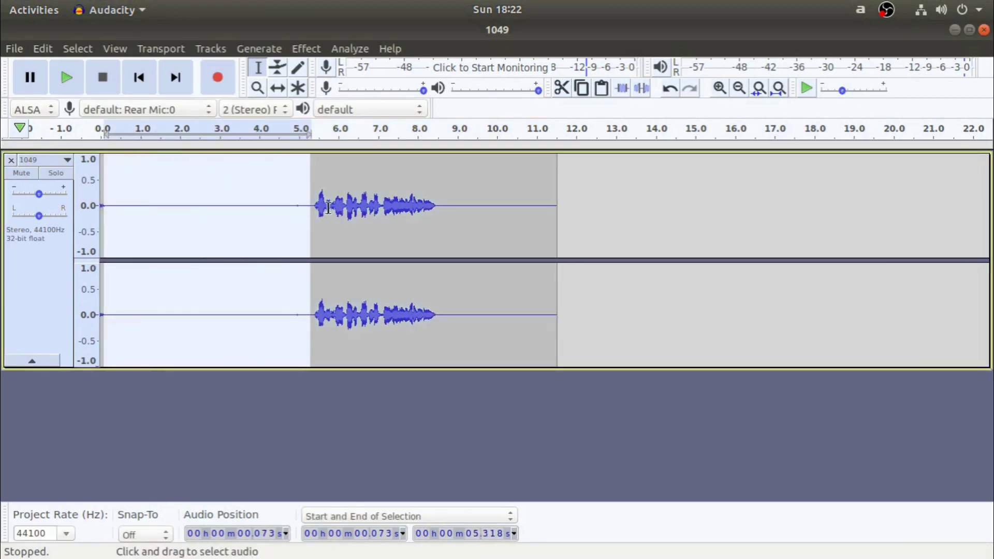
{"action": "left_click", "coordinate": [606, 209]}
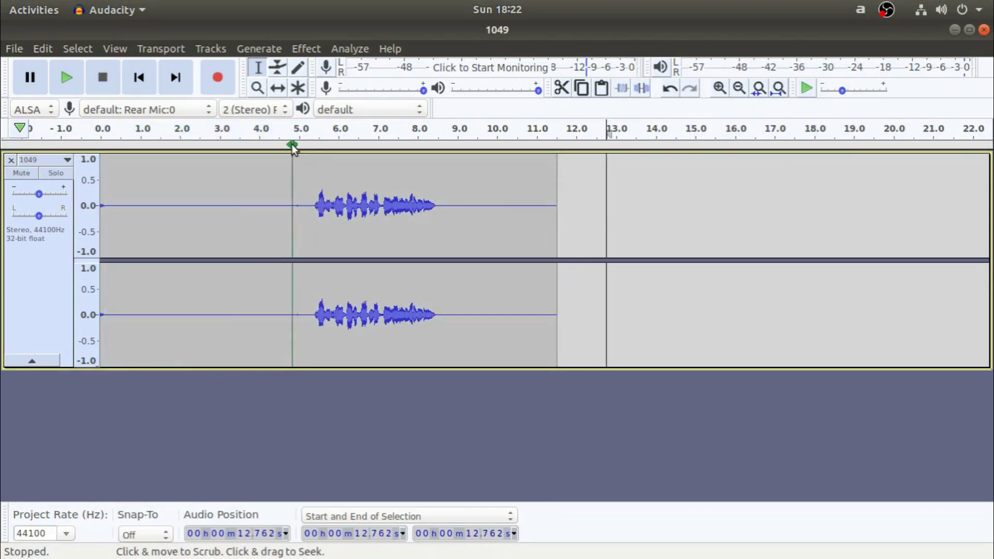
{"action": "left_click", "coordinate": [312, 131]}
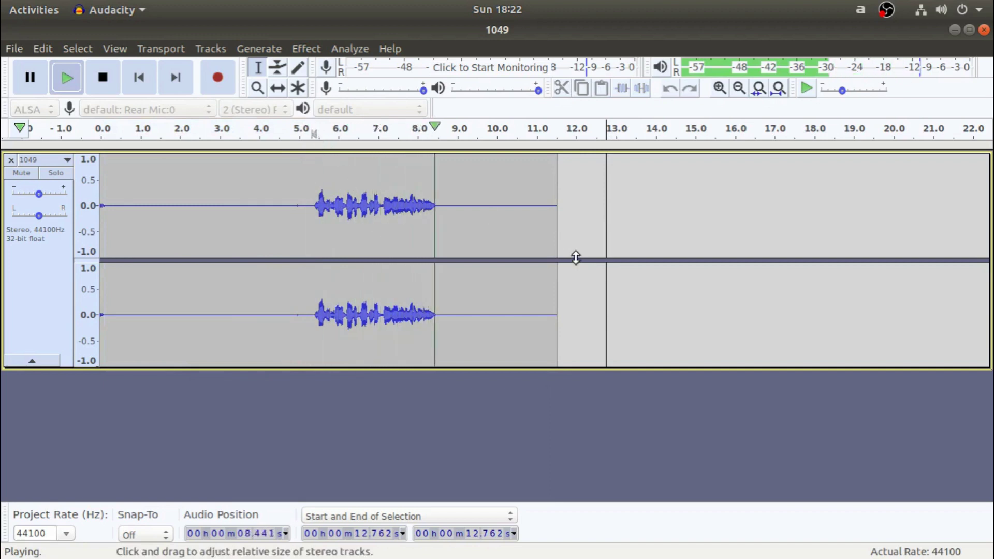
{"action": "left_click", "coordinate": [580, 230]}
{"action": "left_click", "coordinate": [614, 206]}
{"action": "left_click", "coordinate": [51, 257]}
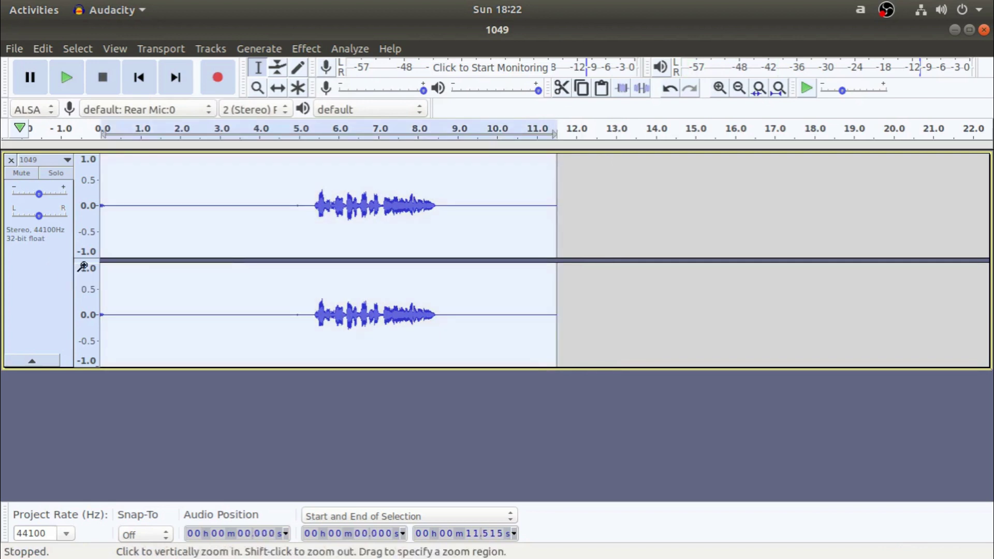
{"action": "left_click", "coordinate": [306, 50]}
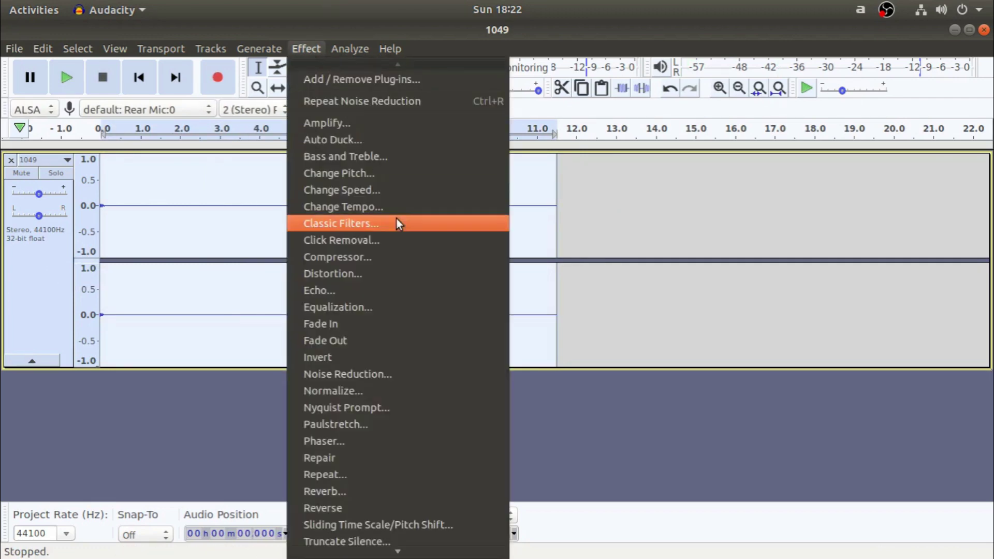
Apply the Compressor with make-up gain and play the louder clip from about 5 s.
{"action": "left_click", "coordinate": [369, 255]}
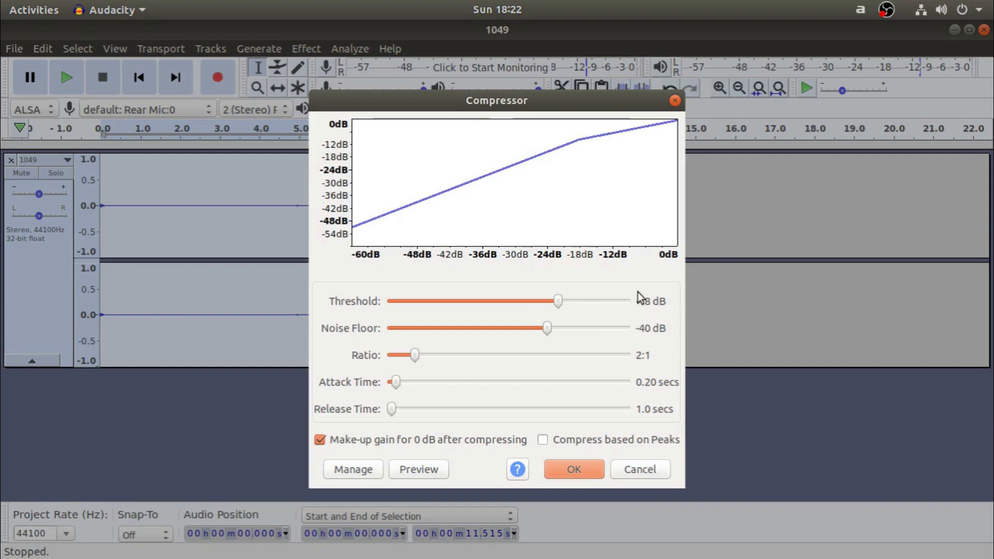
{"action": "left_click", "coordinate": [573, 469]}
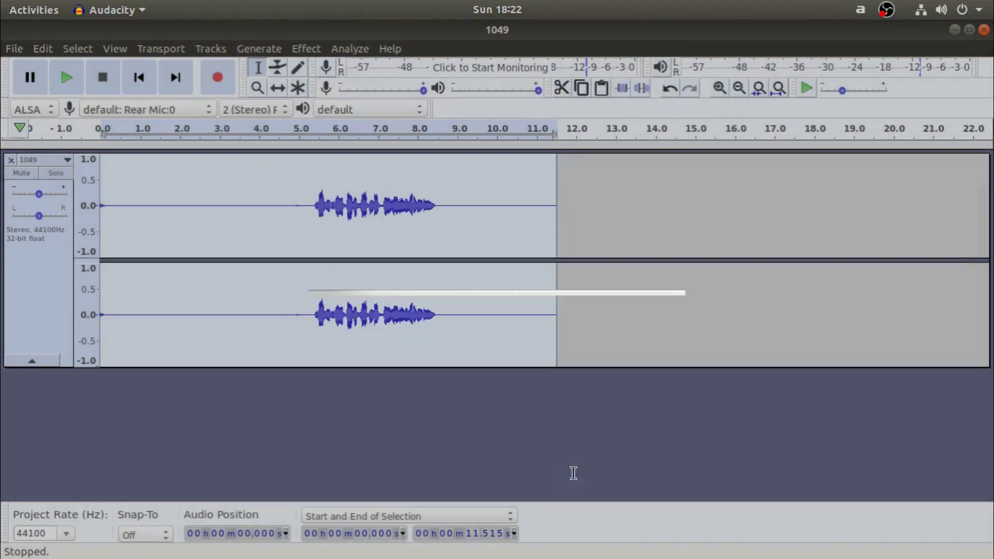
{"action": "left_click", "coordinate": [314, 129]}
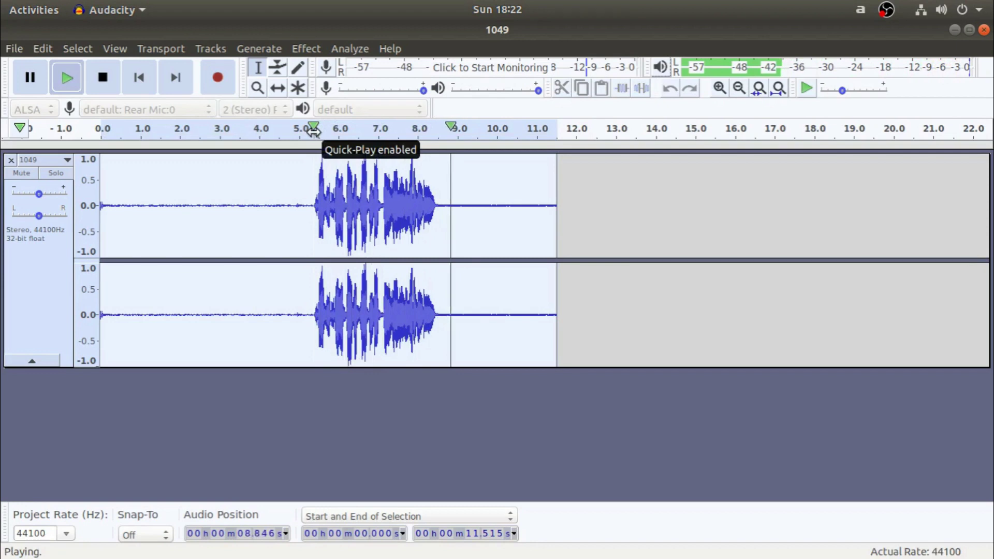
{"action": "left_click", "coordinate": [298, 130]}
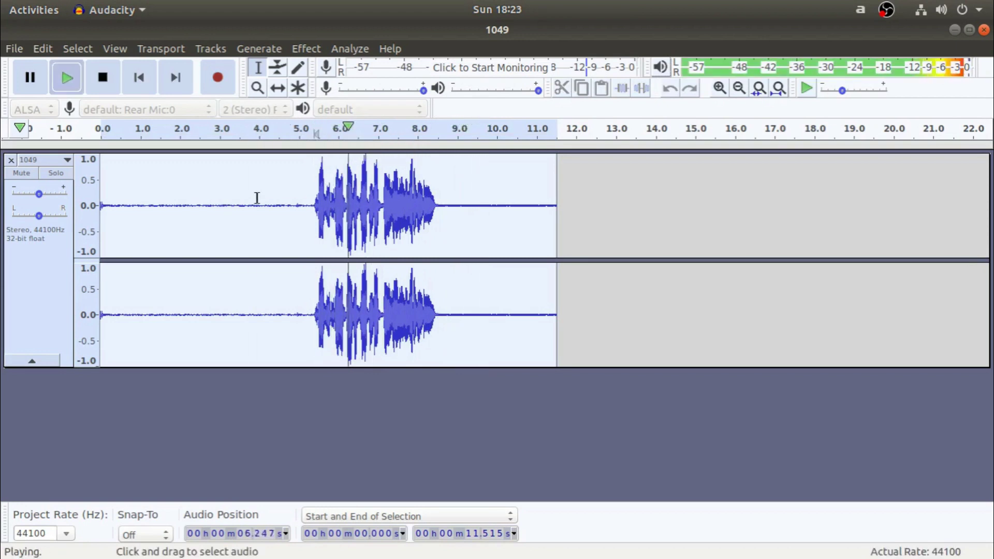
{"action": "left_click", "coordinate": [42, 273]}
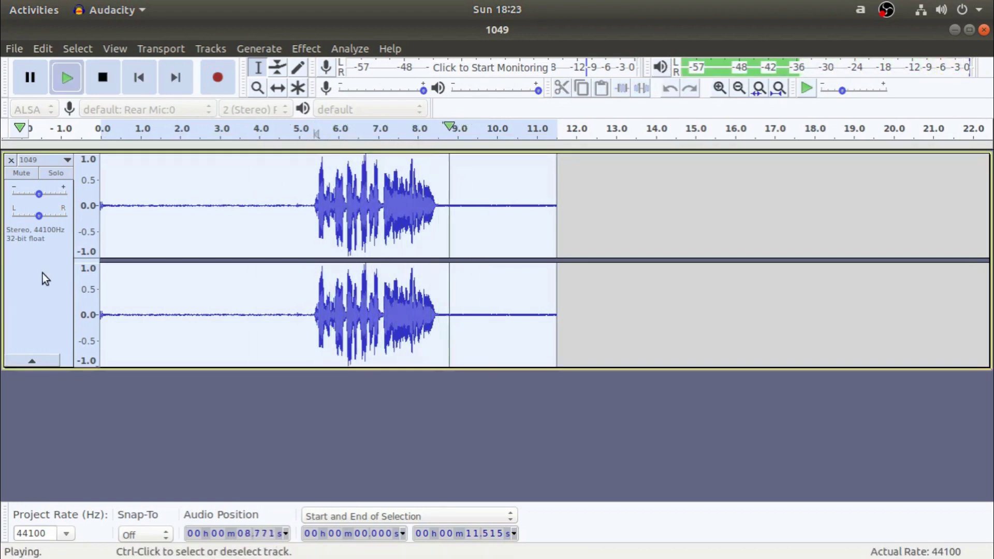
{"action": "left_click", "coordinate": [312, 49]}
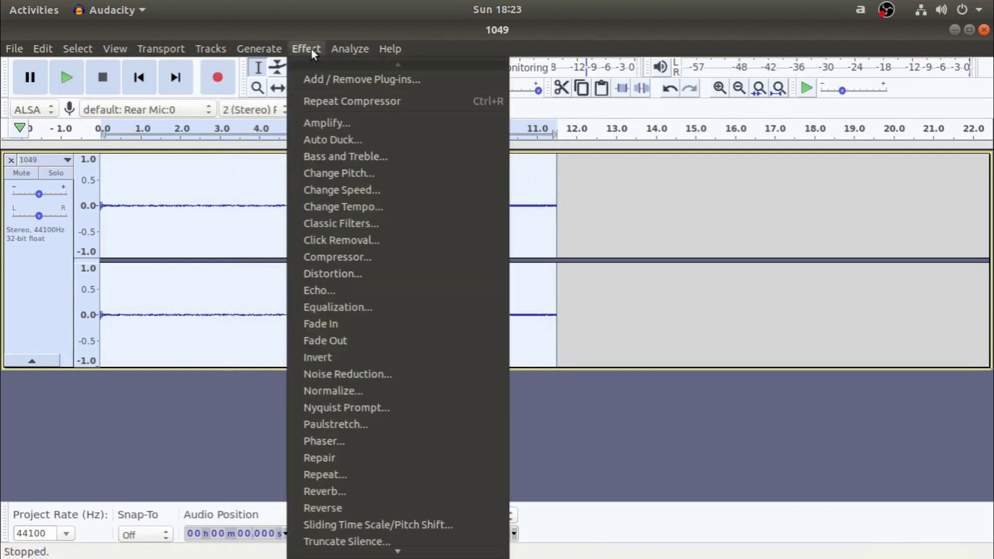
Apply the Bass Boost equalization curve to the whole voice clip.
{"action": "scroll", "coordinate": [342, 247], "scroll_direction": "down", "scroll_amount": 5}
{"action": "scroll", "coordinate": [342, 244], "scroll_direction": "up", "scroll_amount": 2}
{"action": "scroll", "coordinate": [343, 244], "scroll_direction": "up", "scroll_amount": 3}
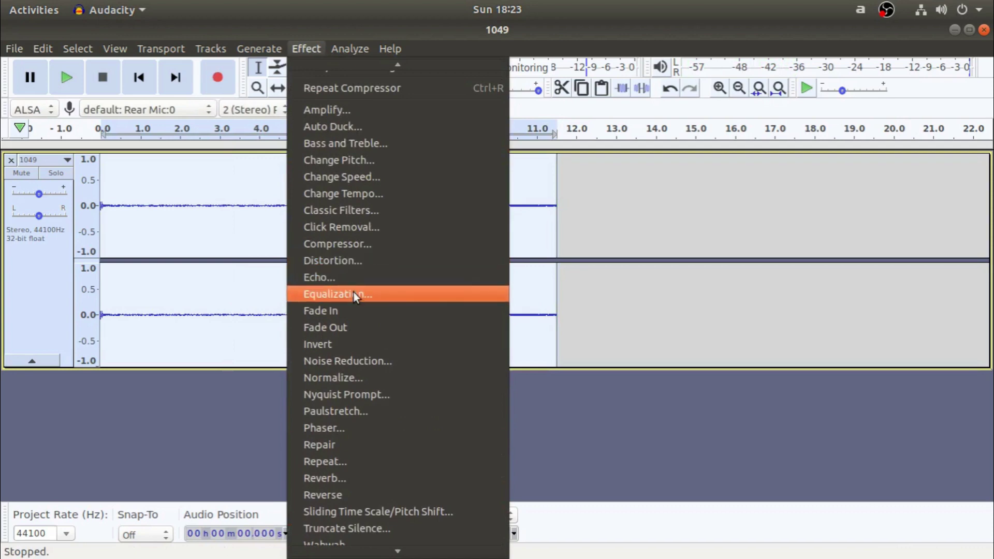
{"action": "left_click", "coordinate": [353, 293]}
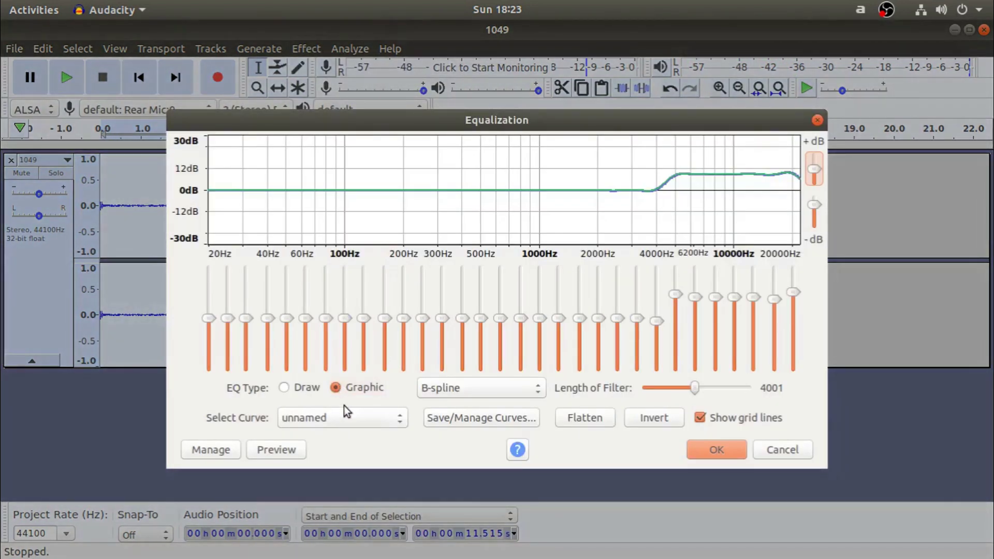
{"action": "left_click", "coordinate": [352, 424]}
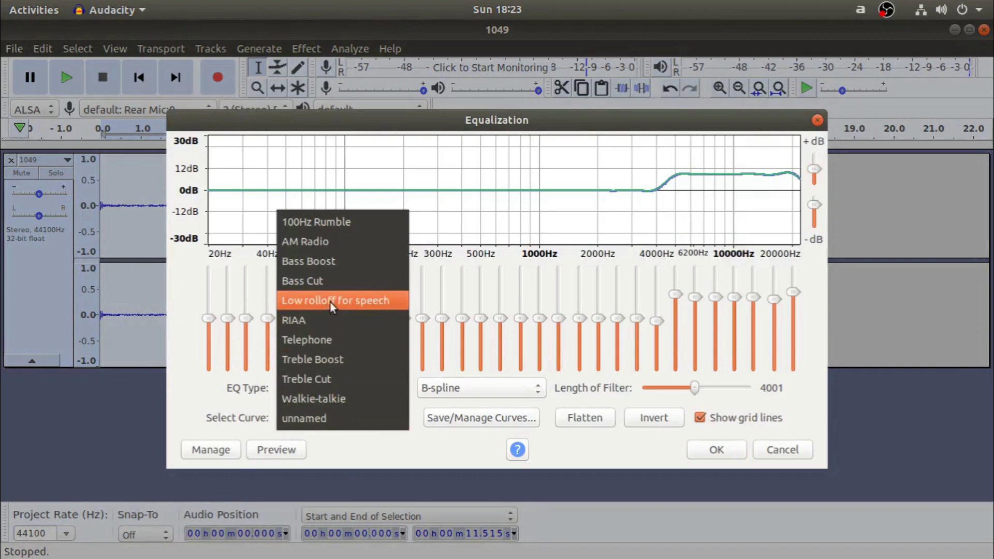
{"action": "left_click", "coordinate": [291, 411]}
{"action": "left_click", "coordinate": [342, 420]}
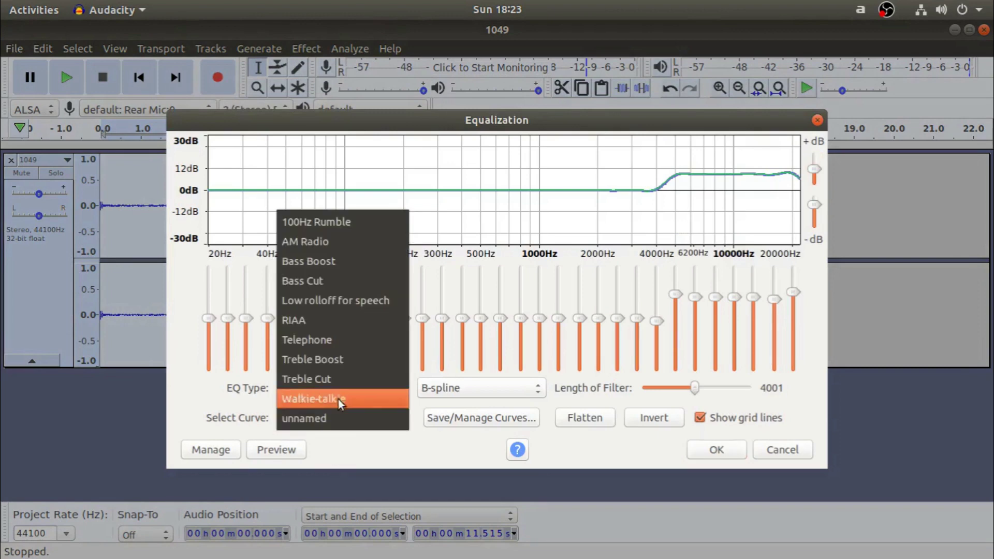
{"action": "left_click", "coordinate": [336, 259]}
{"action": "left_click", "coordinate": [717, 449]}
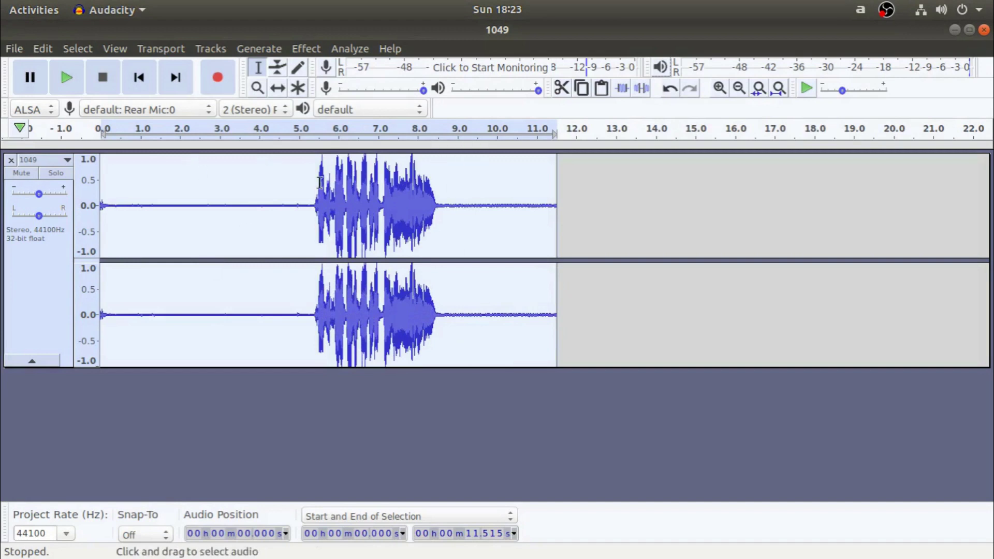
{"action": "left_click", "coordinate": [308, 48]}
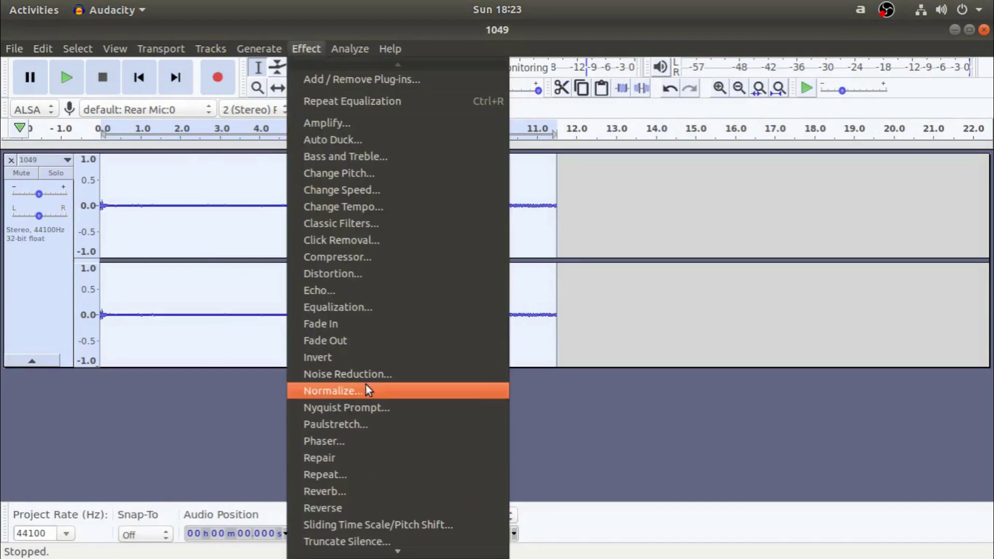
Apply the Treble Boost equalization curve to the voice clip.
{"action": "scroll", "coordinate": [356, 535], "scroll_direction": "down", "scroll_amount": 3}
{"action": "scroll", "coordinate": [352, 353], "scroll_direction": "up", "scroll_amount": 1}
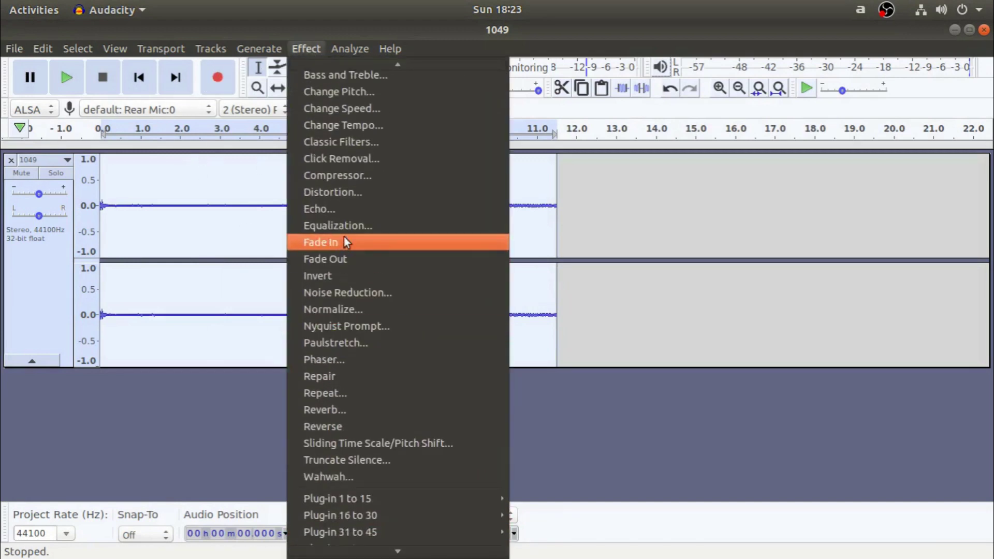
{"action": "left_click", "coordinate": [345, 229]}
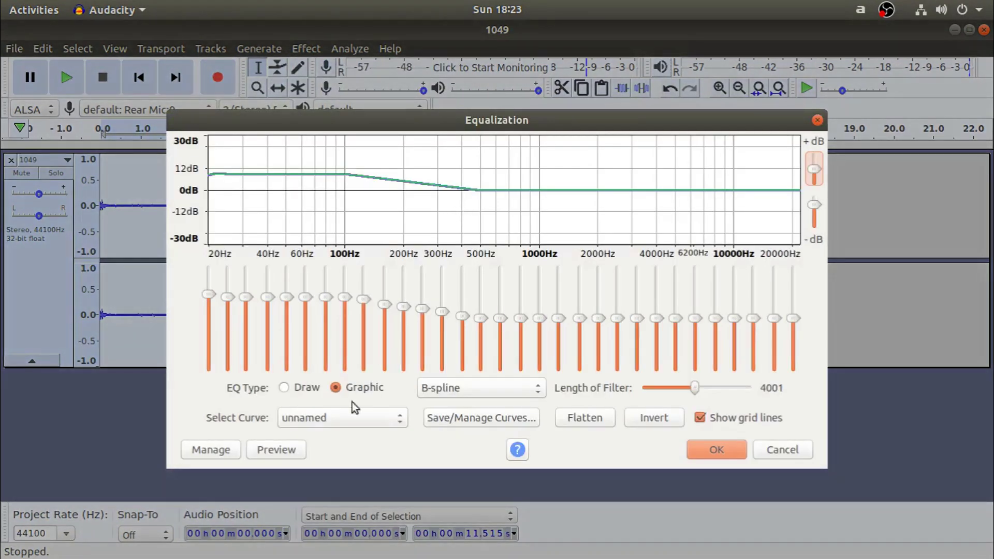
{"action": "left_click", "coordinate": [381, 417]}
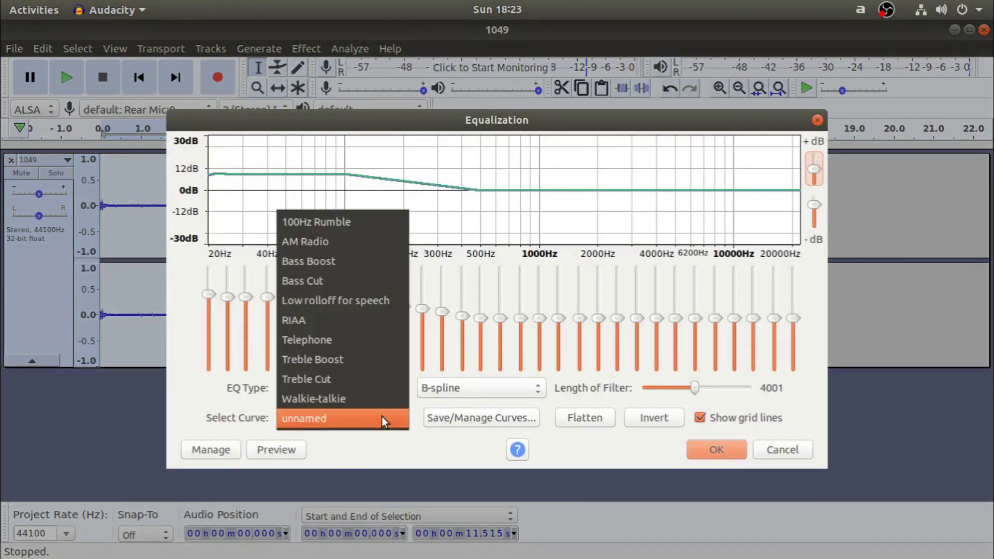
{"action": "left_click", "coordinate": [358, 358]}
{"action": "left_click", "coordinate": [717, 449]}
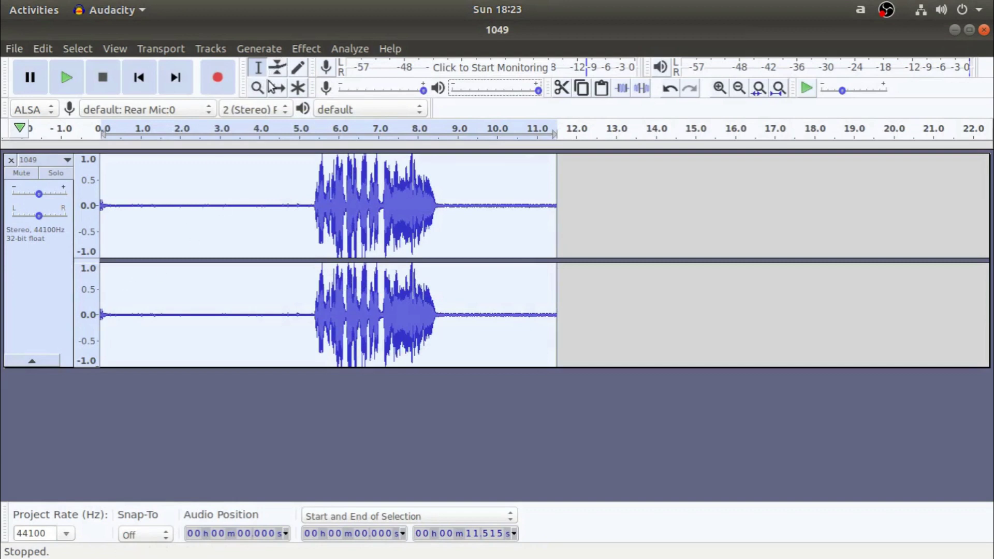
{"action": "left_click", "coordinate": [312, 48]}
Apply the Limiter effect as a Hard Limit at -4 dB.
{"action": "scroll", "coordinate": [362, 336], "scroll_direction": "down", "scroll_amount": 3}
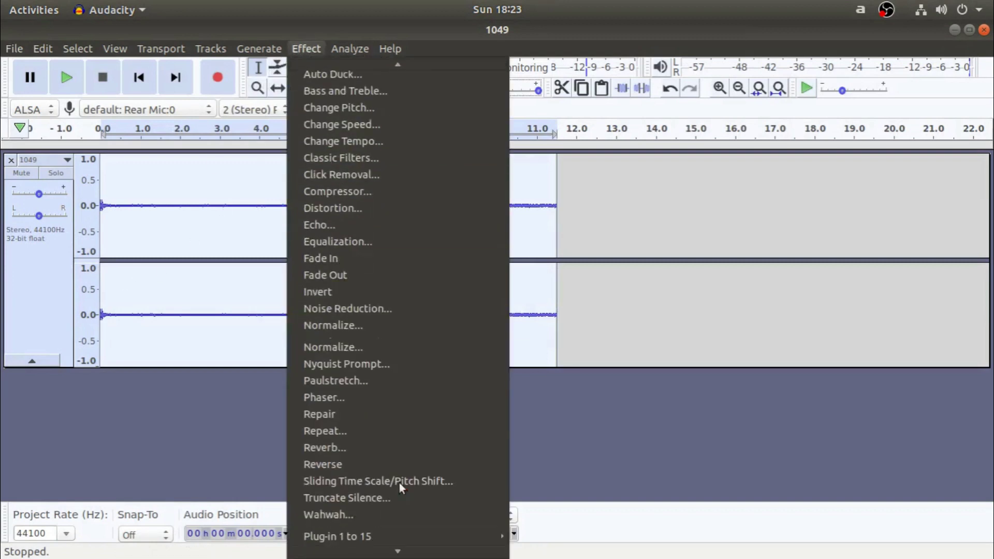
{"action": "mouse_move", "coordinate": [418, 544]}
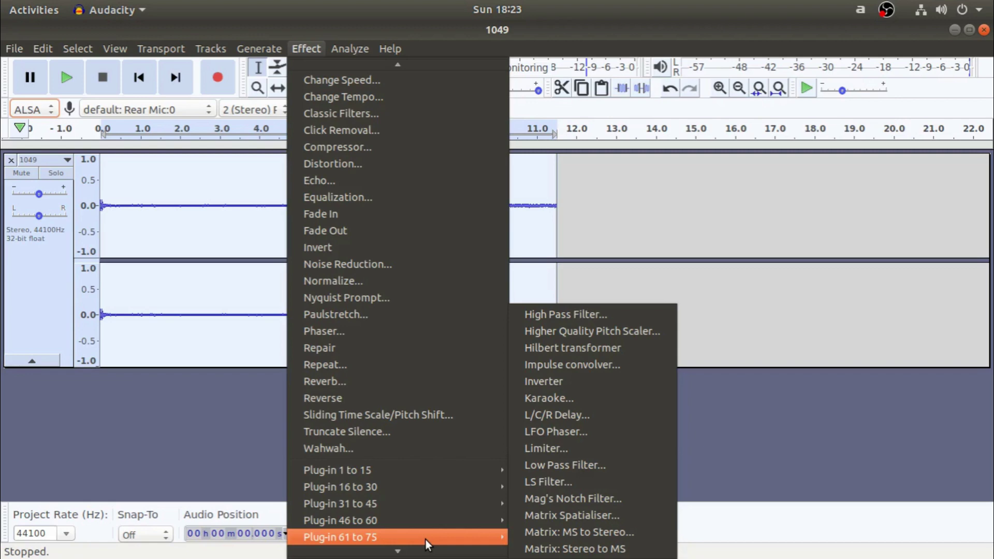
{"action": "left_click", "coordinate": [561, 448]}
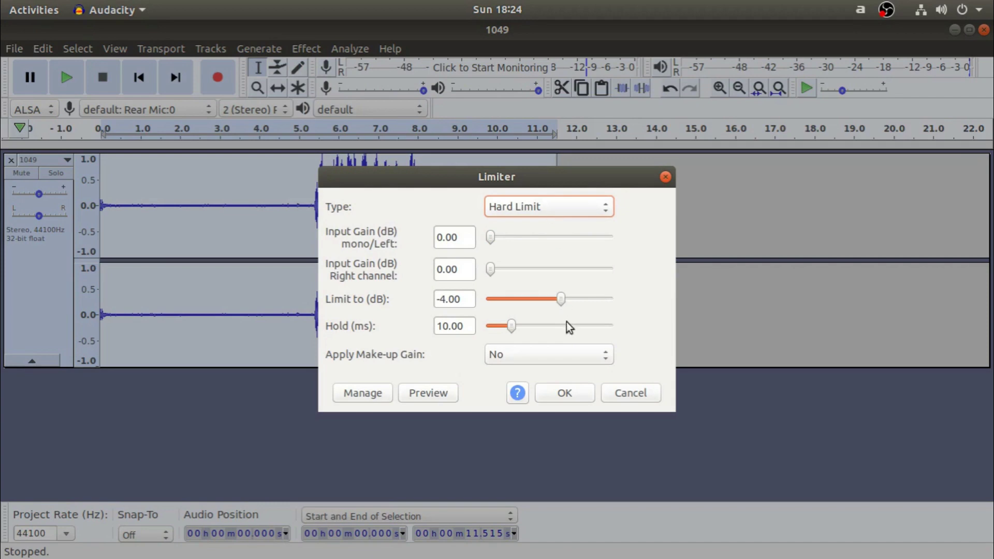
{"action": "left_click", "coordinate": [570, 403]}
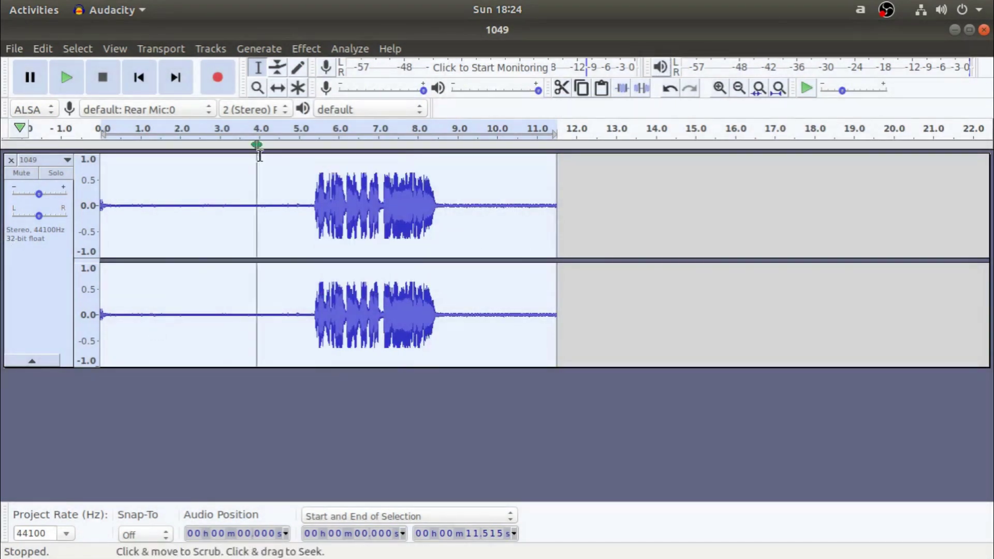
Play back the spoken part from 5.35 to 8.89 s, then stop.
{"action": "left_click_drag", "start_coordinate": [314, 163], "coordinate": [450, 182]}
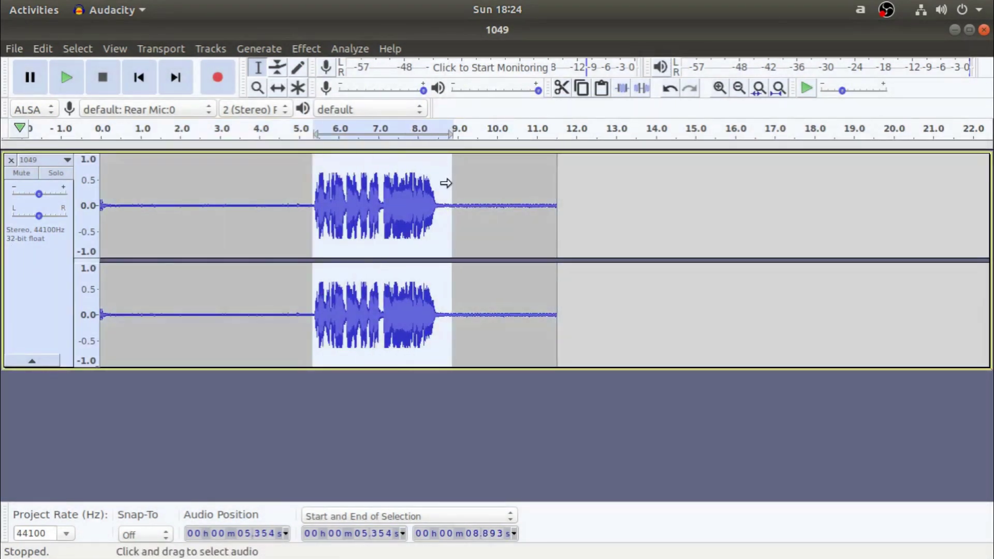
{"action": "left_click", "coordinate": [313, 125]}
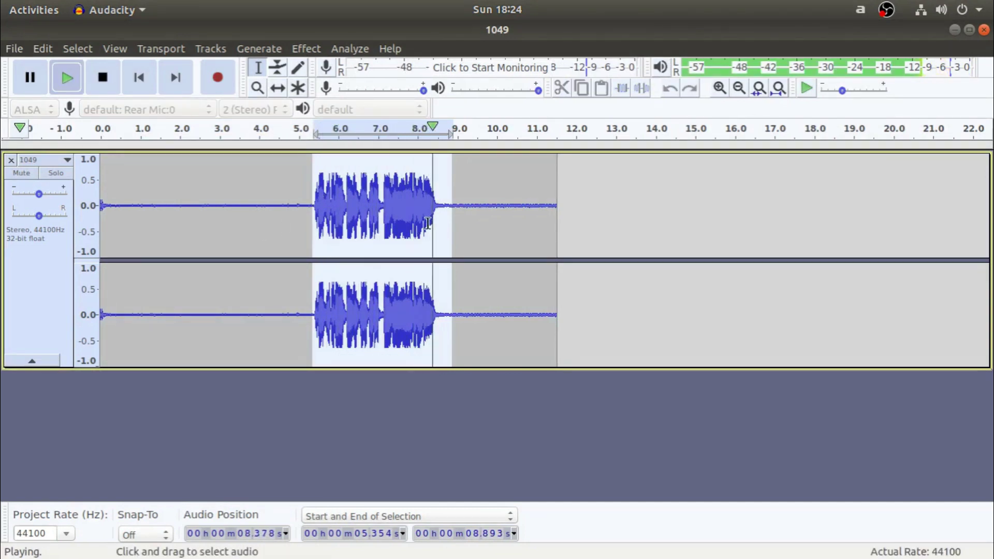
{"action": "left_click", "coordinate": [594, 213]}
Normalize the whole track to -1.0 dB with DC offset removed and play from 5.5 s.
{"action": "left_click", "coordinate": [48, 275]}
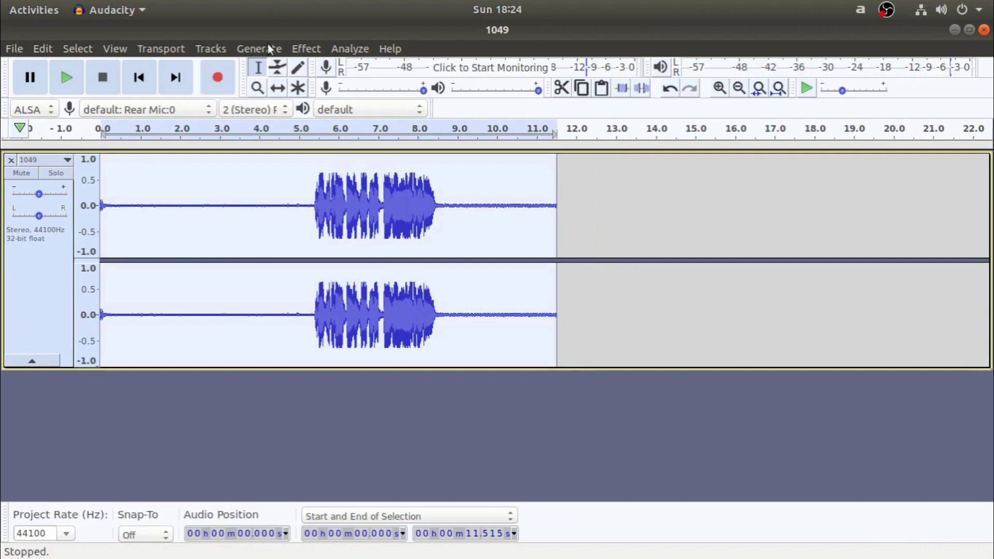
{"action": "left_click", "coordinate": [305, 49]}
{"action": "scroll", "coordinate": [346, 160], "scroll_direction": "down", "scroll_amount": 3}
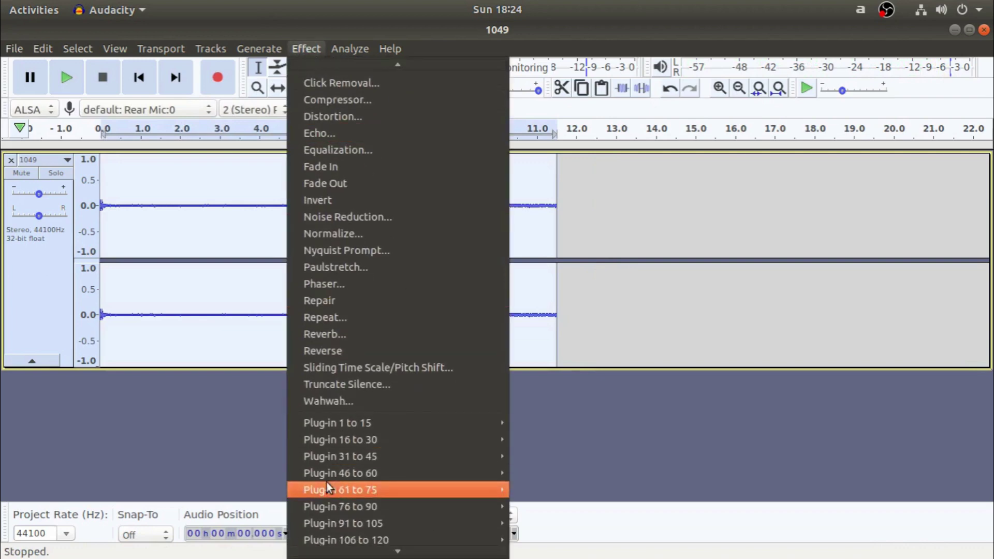
{"action": "scroll", "coordinate": [327, 483], "scroll_direction": "up", "scroll_amount": 2}
{"action": "scroll", "coordinate": [327, 111], "scroll_direction": "up", "scroll_amount": 1}
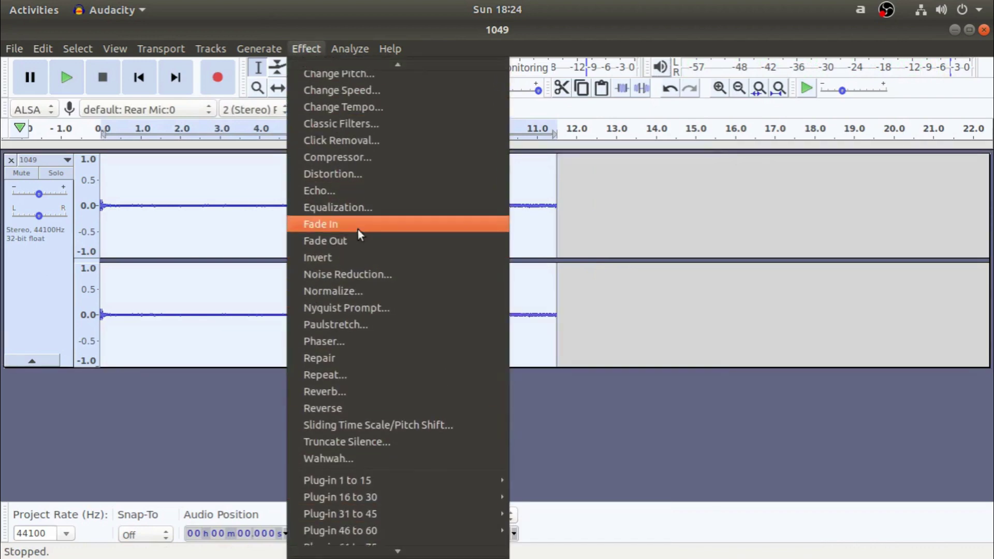
{"action": "left_click", "coordinate": [355, 296]}
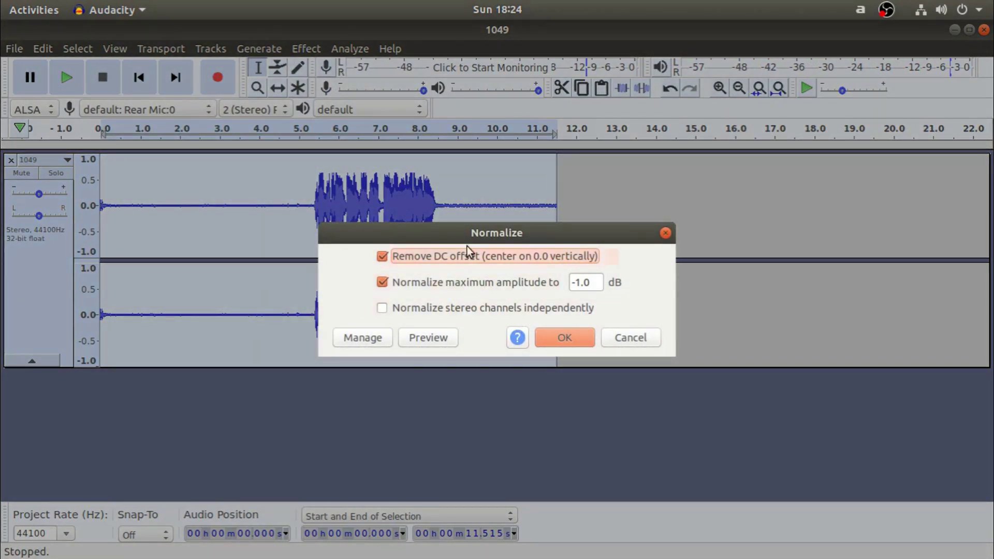
{"action": "left_click", "coordinate": [538, 339]}
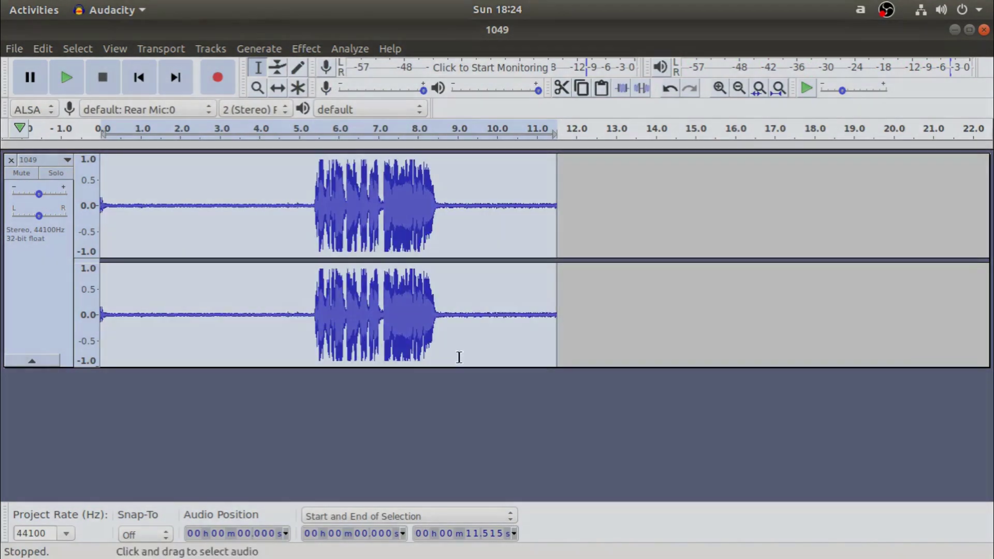
{"action": "left_click", "coordinate": [318, 131]}
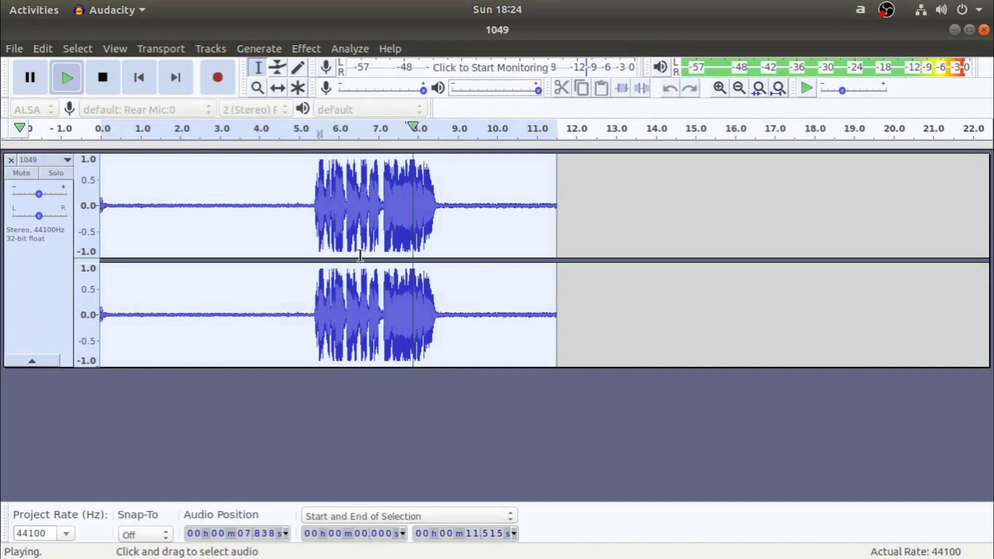
{"action": "key", "text": "space"}
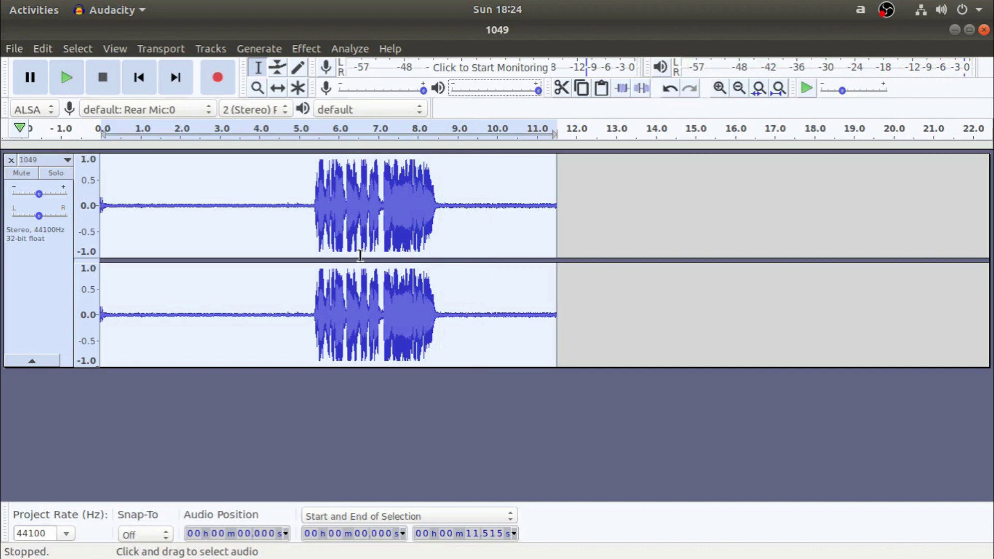
Take a noise profile from the 0–5.28 s silence and rerun noise reduction on the whole track.
{"action": "left_click", "coordinate": [658, 279]}
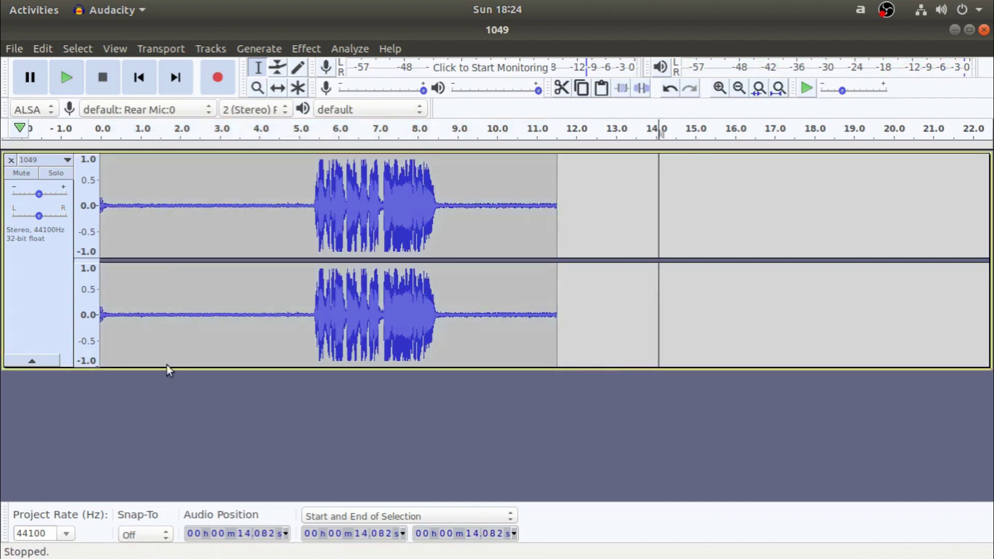
{"action": "left_click_drag", "start_coordinate": [312, 209], "coordinate": [98, 207]}
{"action": "left_click", "coordinate": [318, 49]}
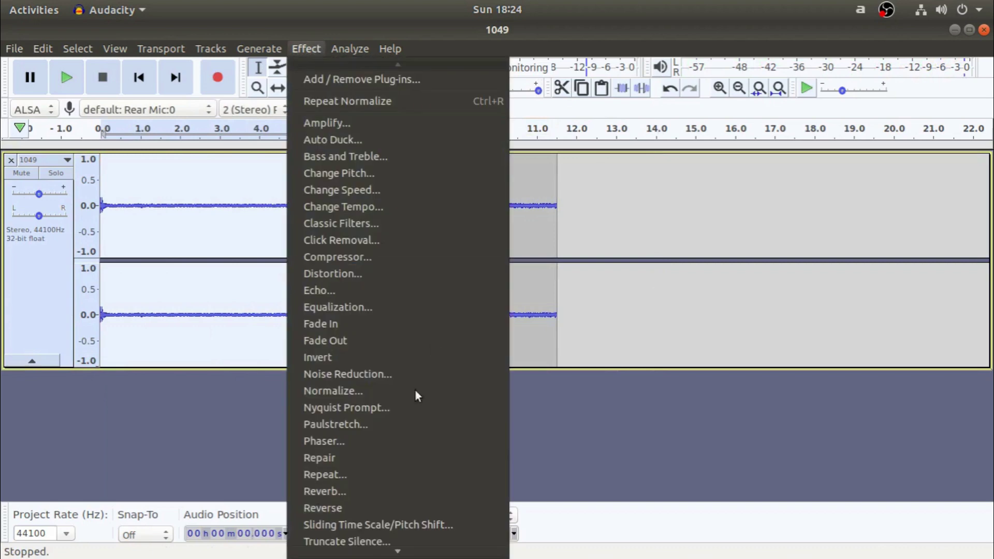
{"action": "left_click", "coordinate": [369, 381]}
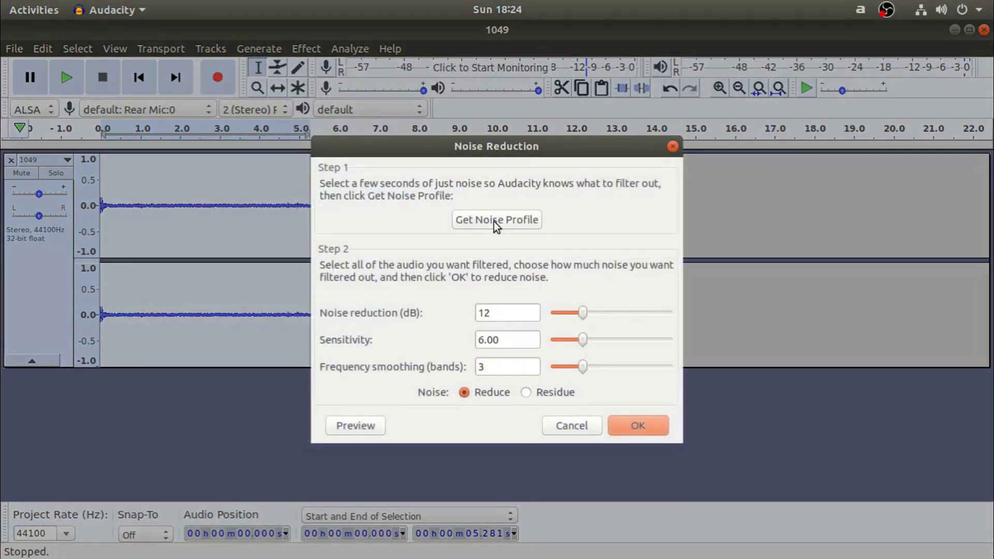
{"action": "left_click", "coordinate": [495, 221]}
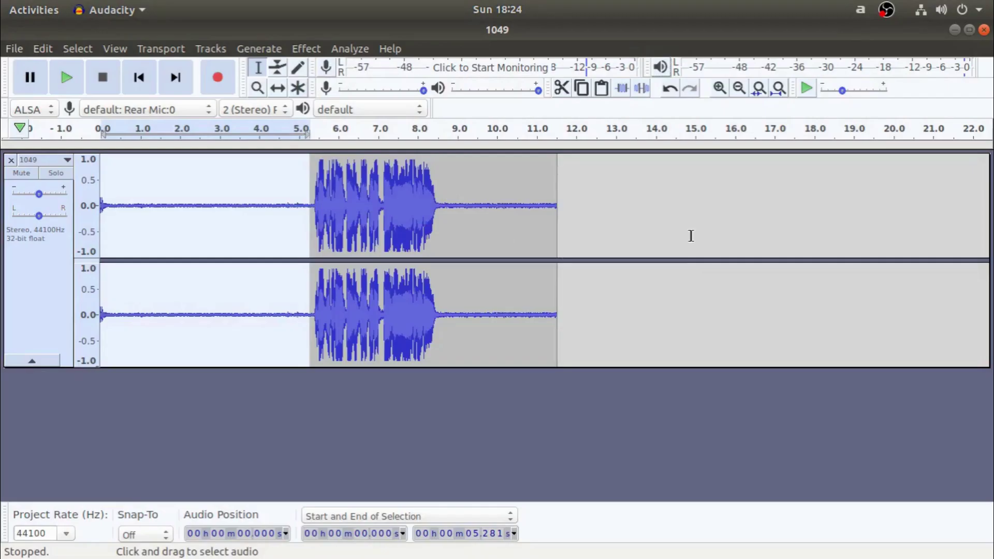
{"action": "left_click", "coordinate": [23, 299]}
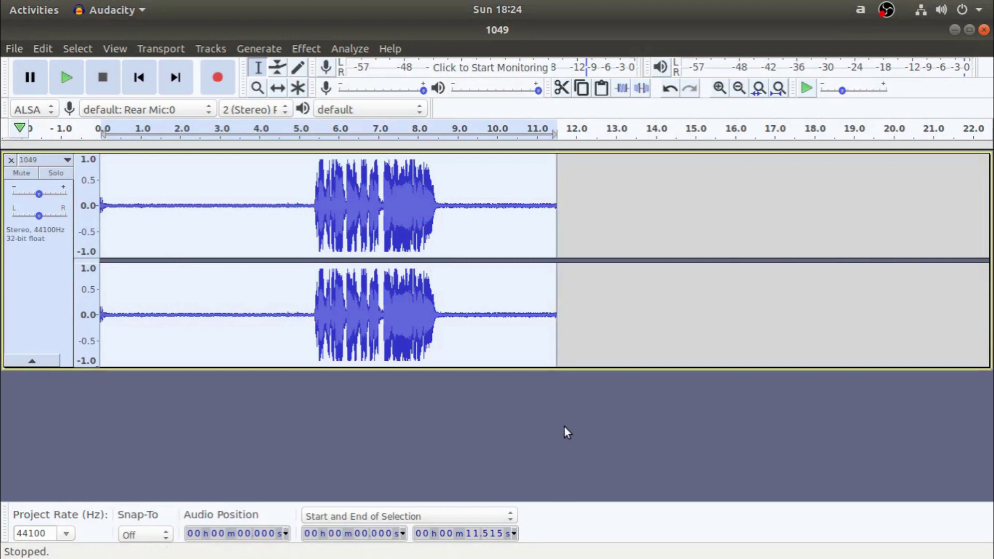
{"action": "key", "text": "ctrl+r"}
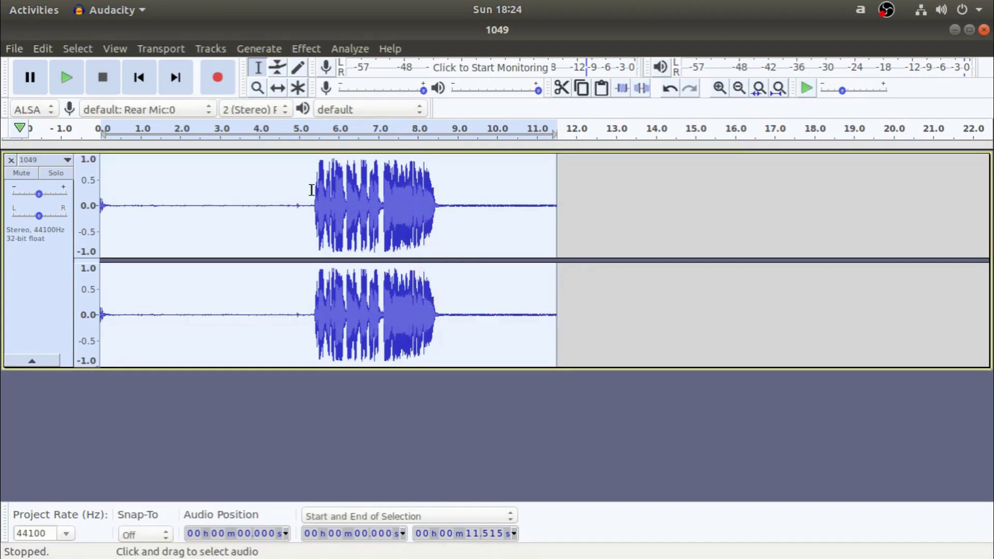
Capture a Noise Reduction noise profile from the silent tail at 8.7–11.9 seconds.
{"action": "left_click_drag", "start_coordinate": [446, 203], "coordinate": [573, 204]}
{"action": "left_click", "coordinate": [309, 50]}
{"action": "left_click", "coordinate": [394, 373]}
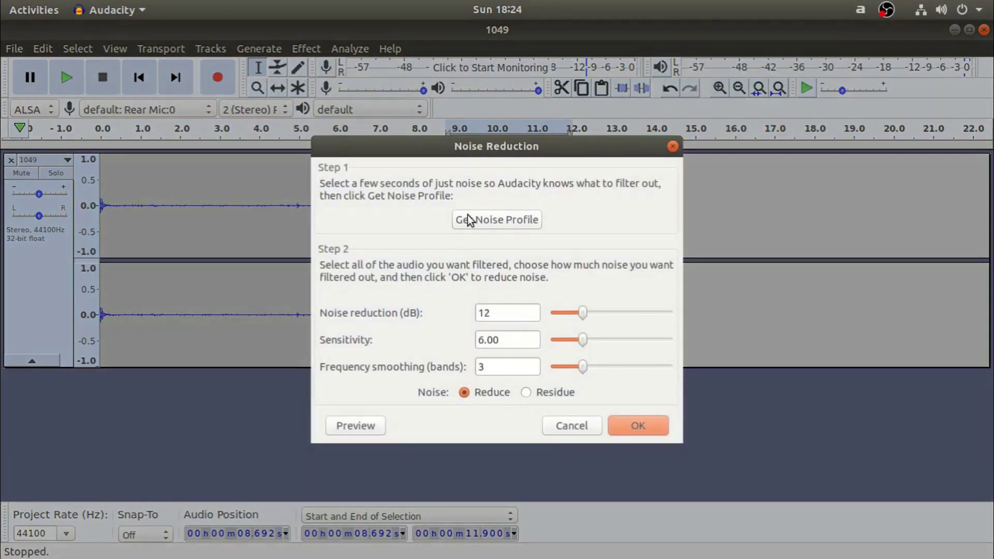
{"action": "left_click", "coordinate": [469, 220]}
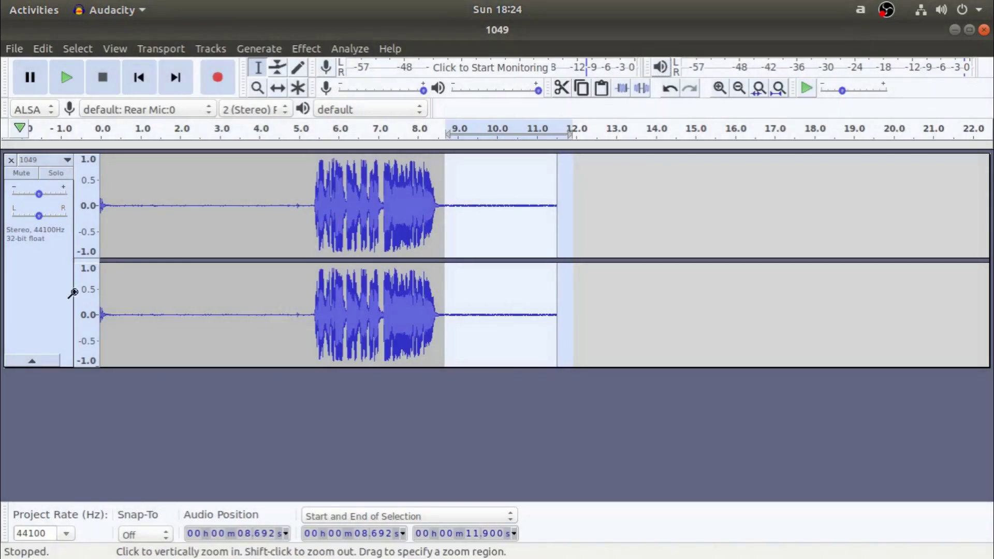
Apply Noise Reduction with that profile to the entire voice track, then deselect.
{"action": "left_click", "coordinate": [46, 291]}
{"action": "left_click", "coordinate": [309, 50]}
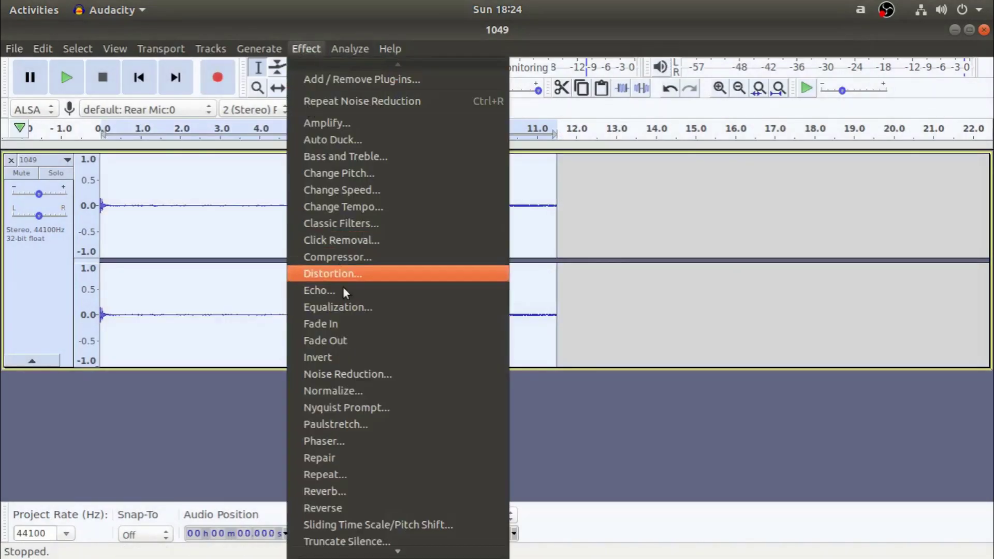
{"action": "left_click", "coordinate": [350, 373]}
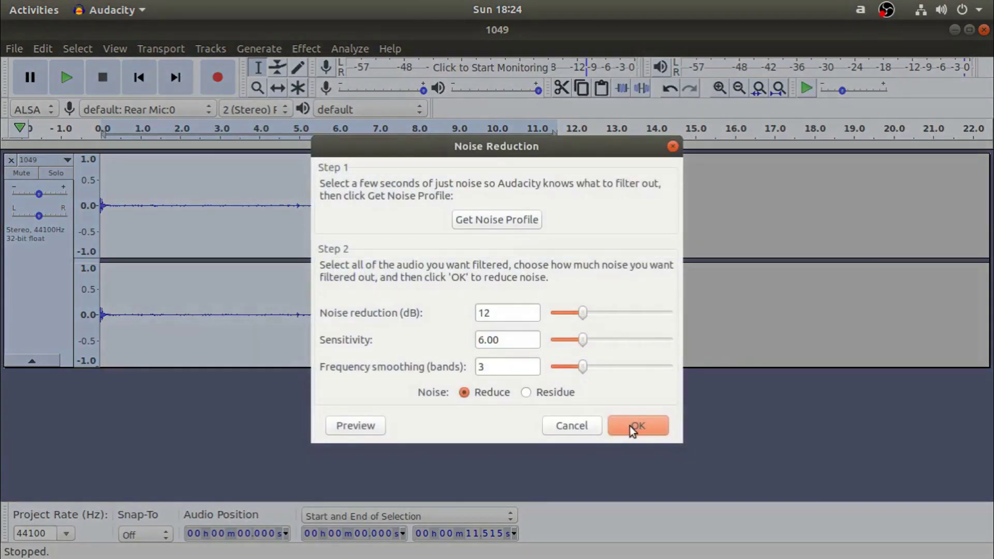
{"action": "left_click", "coordinate": [632, 426]}
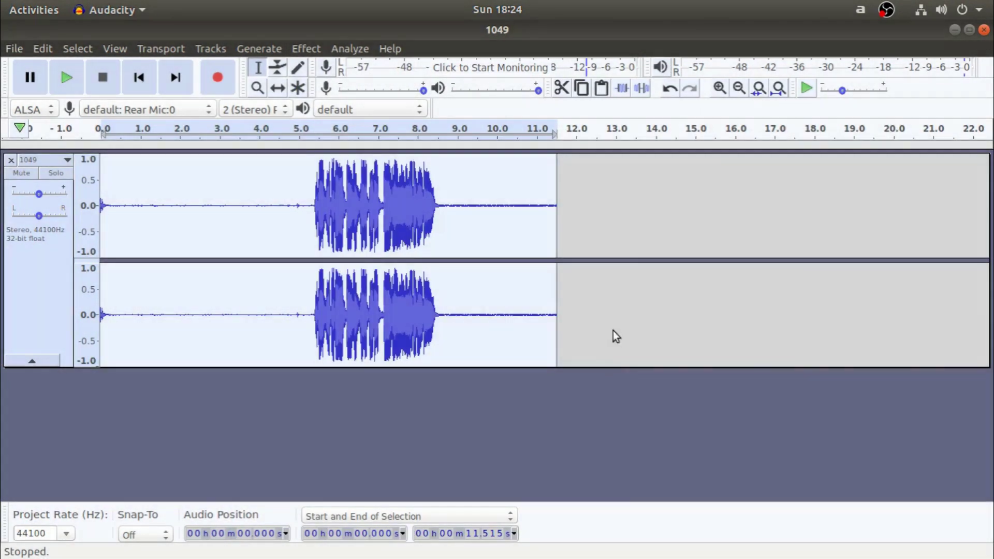
{"action": "left_click", "coordinate": [653, 327]}
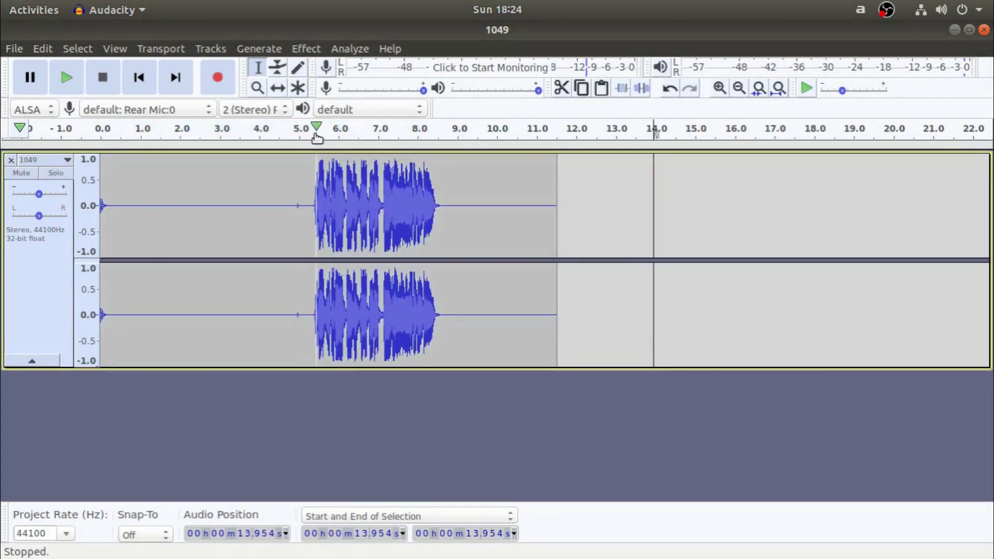
{"action": "left_click", "coordinate": [300, 129]}
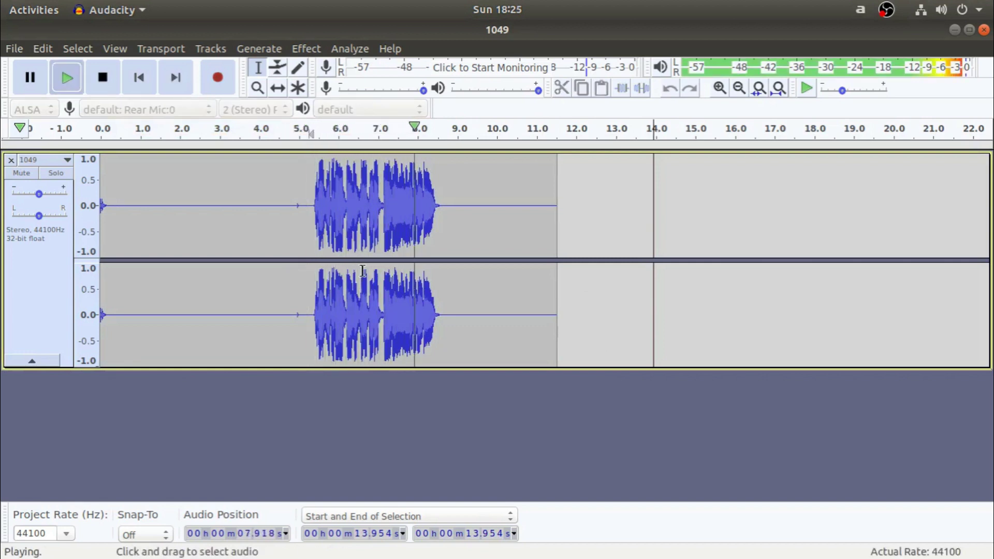
{"action": "key", "text": "space"}
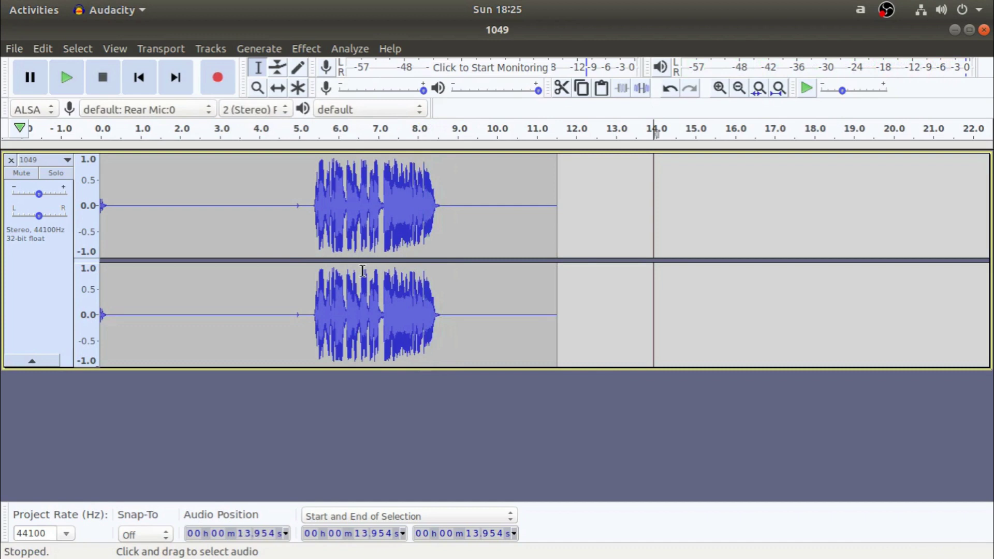
{"action": "left_click", "coordinate": [60, 268]}
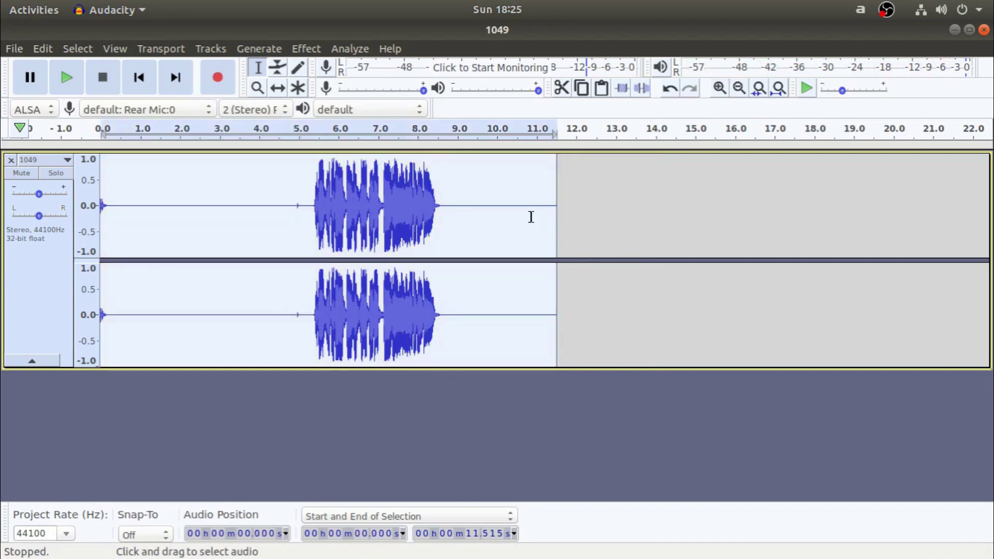